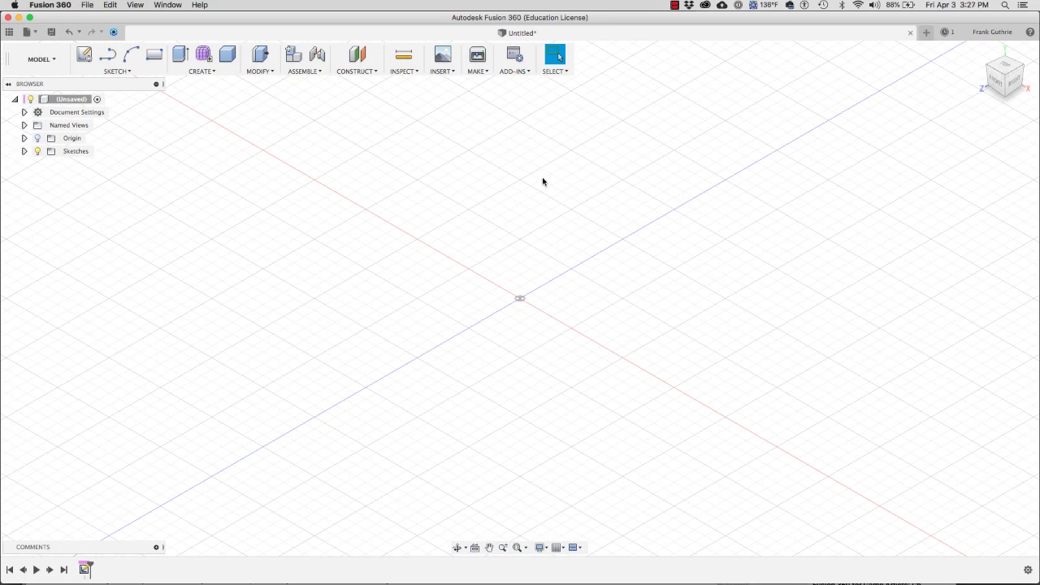
Step: Start a Fit Point Spline from the Sketch menu so the origin planes appear
click(122, 72)
mouse_move(148, 179)
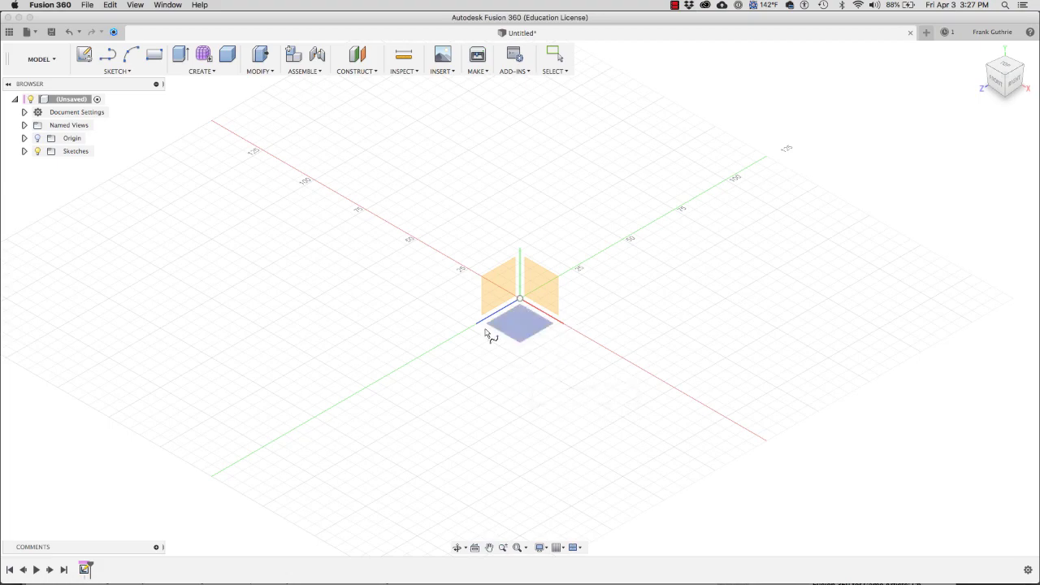
Step: On the XY plane, draw and finish a four-point arch spline with both ends level
click(524, 329)
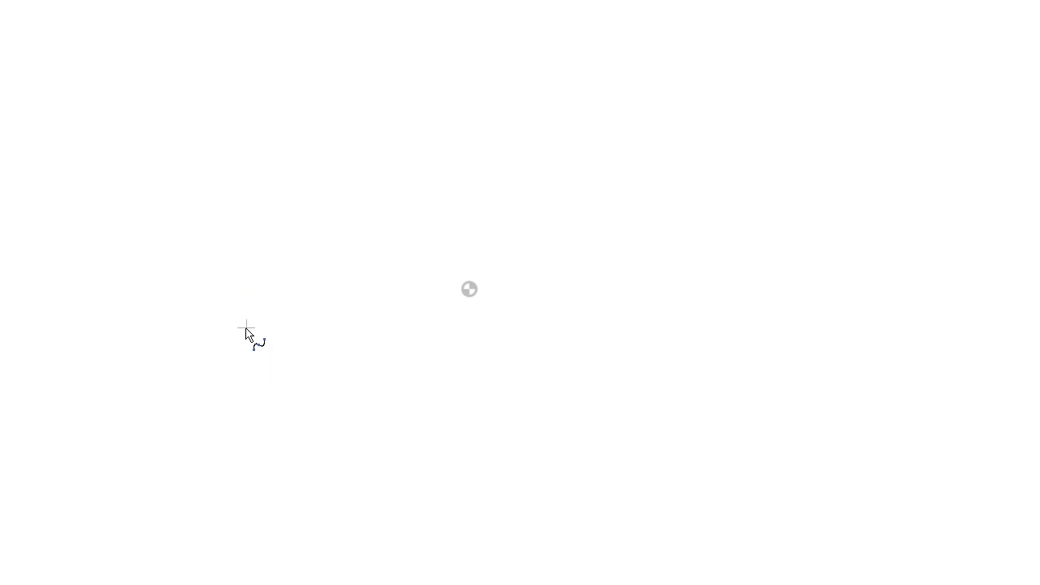
click(246, 328)
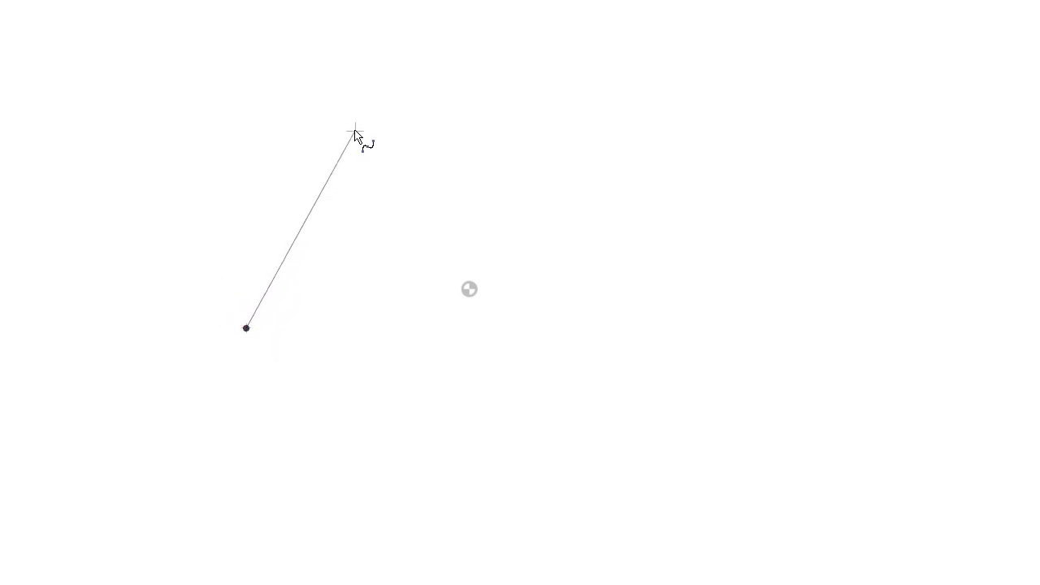
click(355, 131)
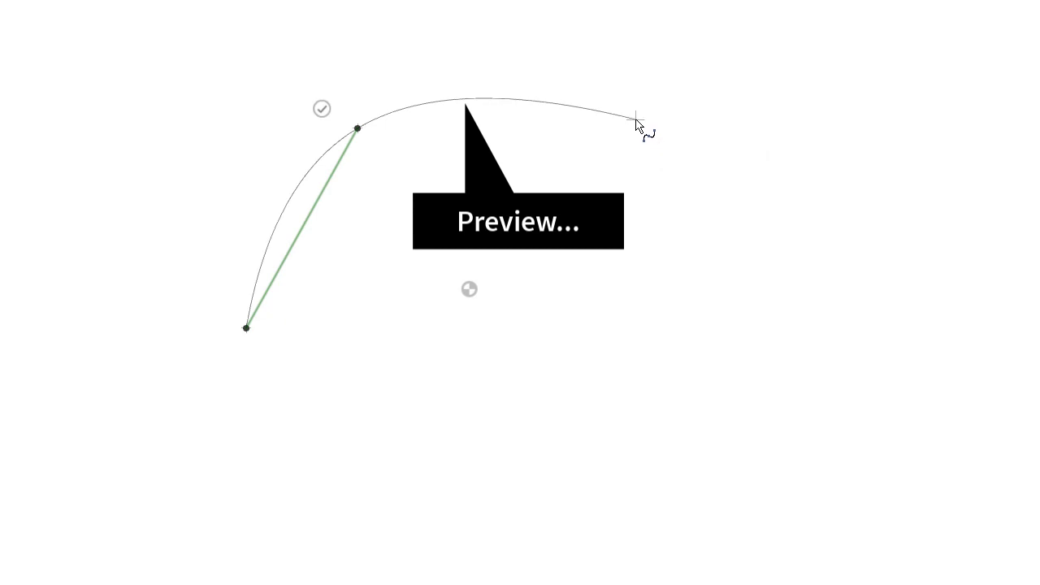
click(636, 121)
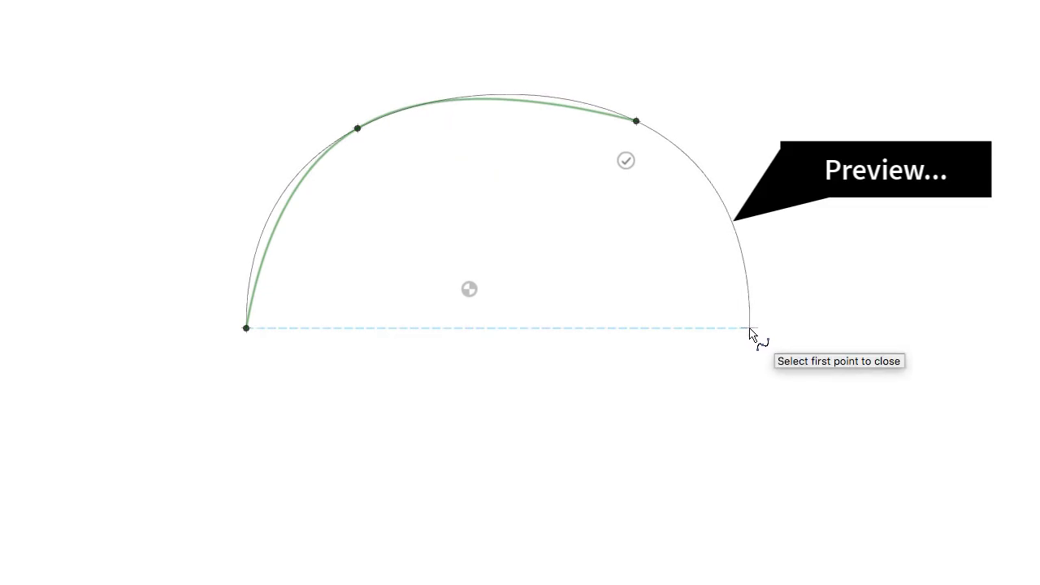
click(750, 329)
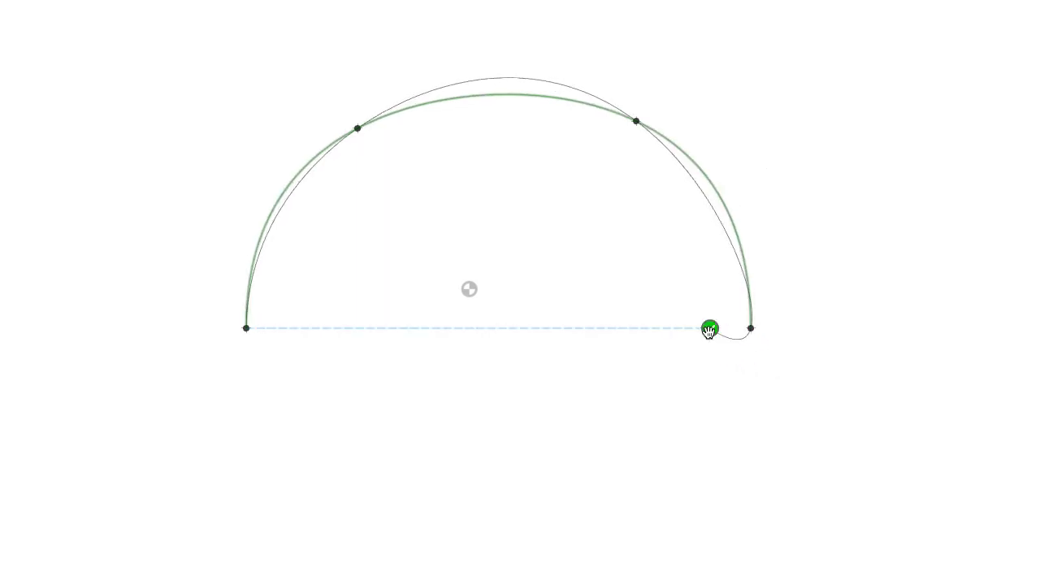
click(709, 329)
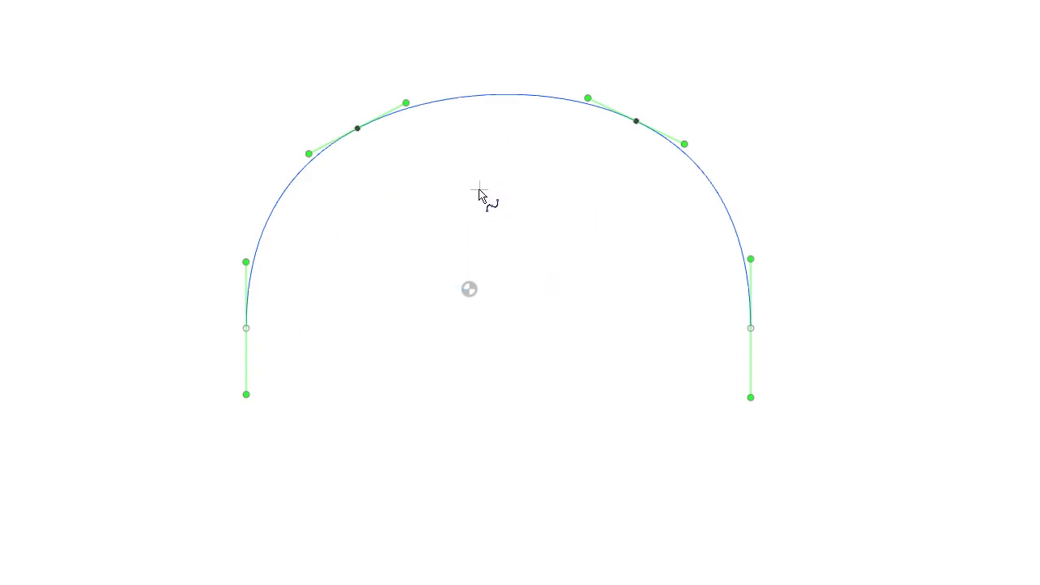
right_click(550, 206)
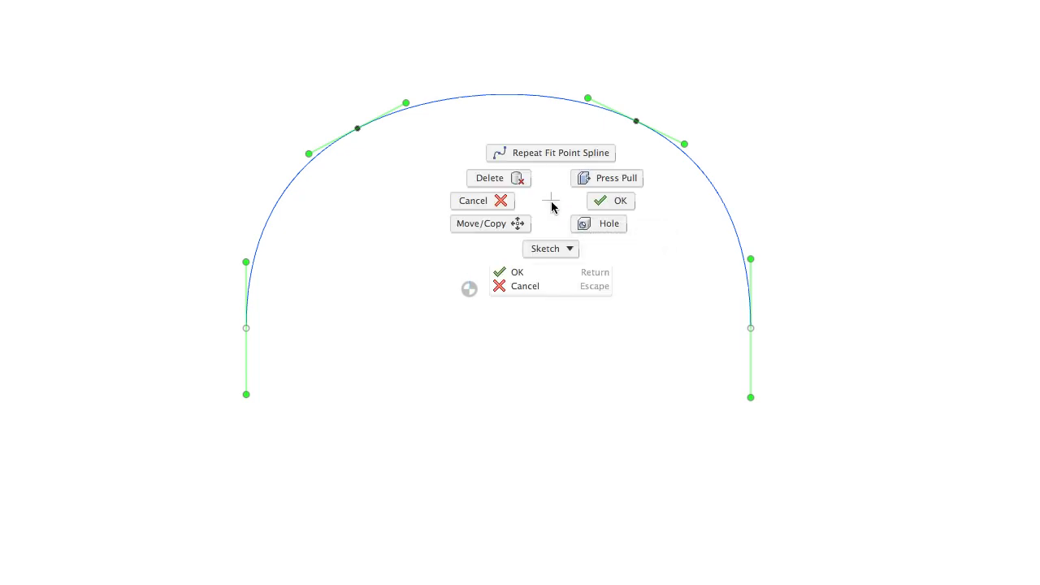
click(527, 273)
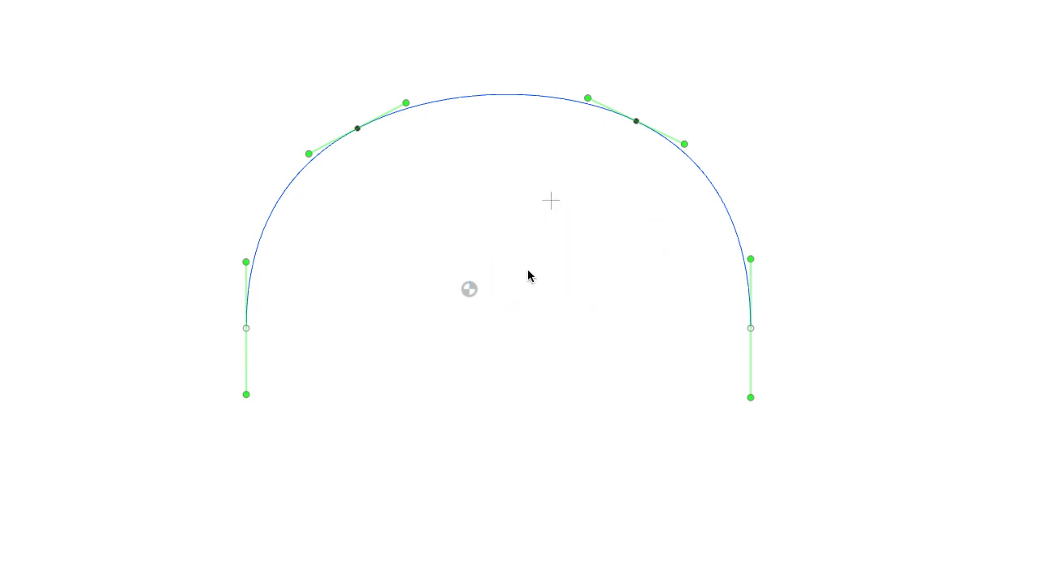
click(485, 180)
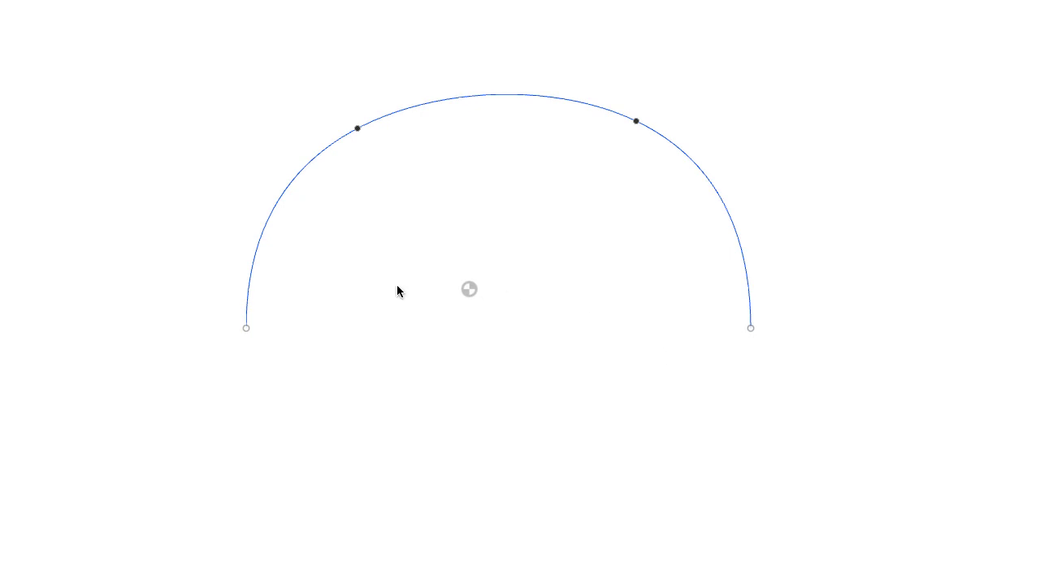
click(156, 87)
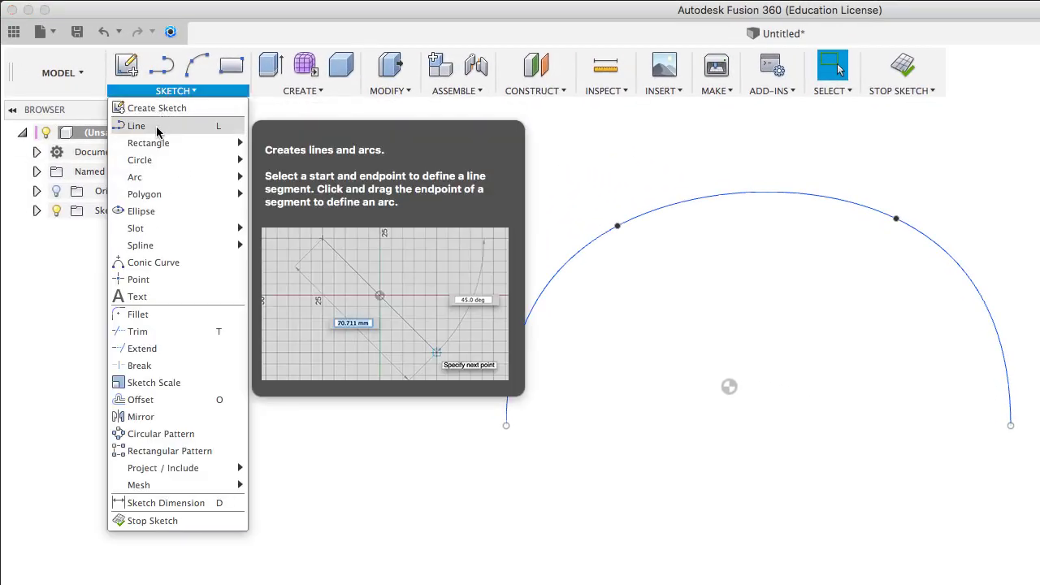
click(157, 126)
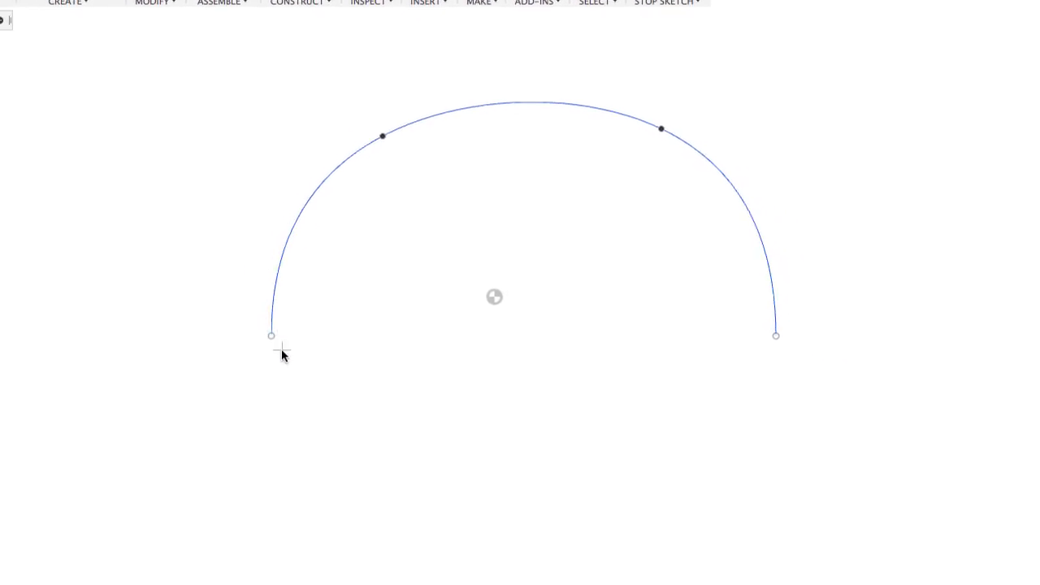
click(258, 331)
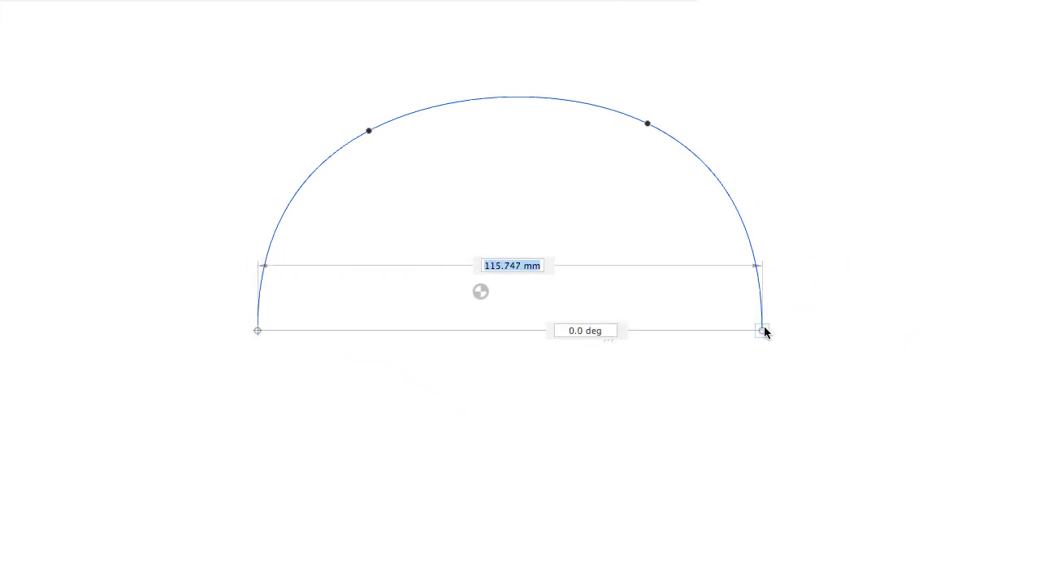
click(762, 331)
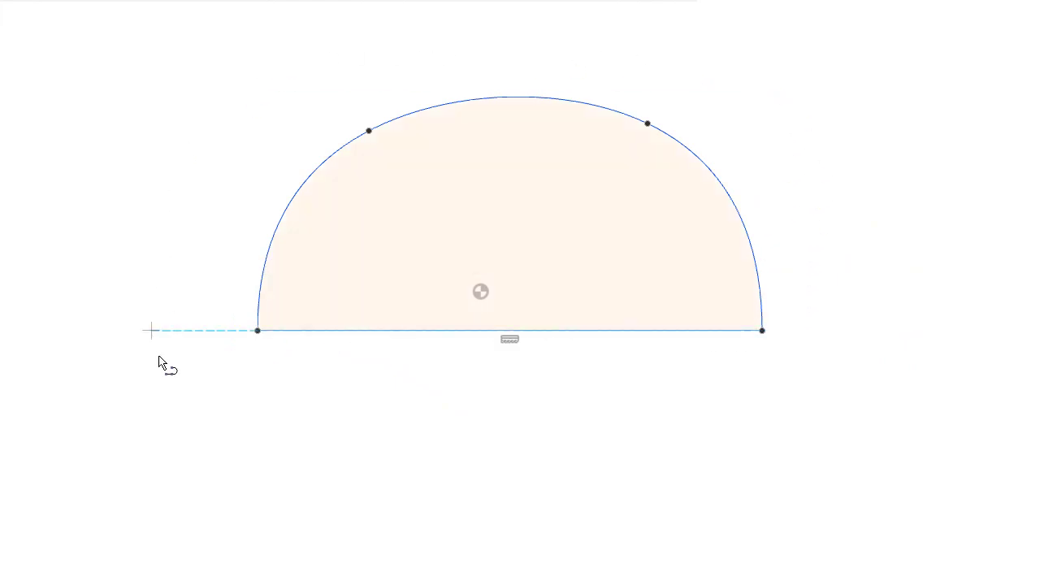
key(ctrl+z)
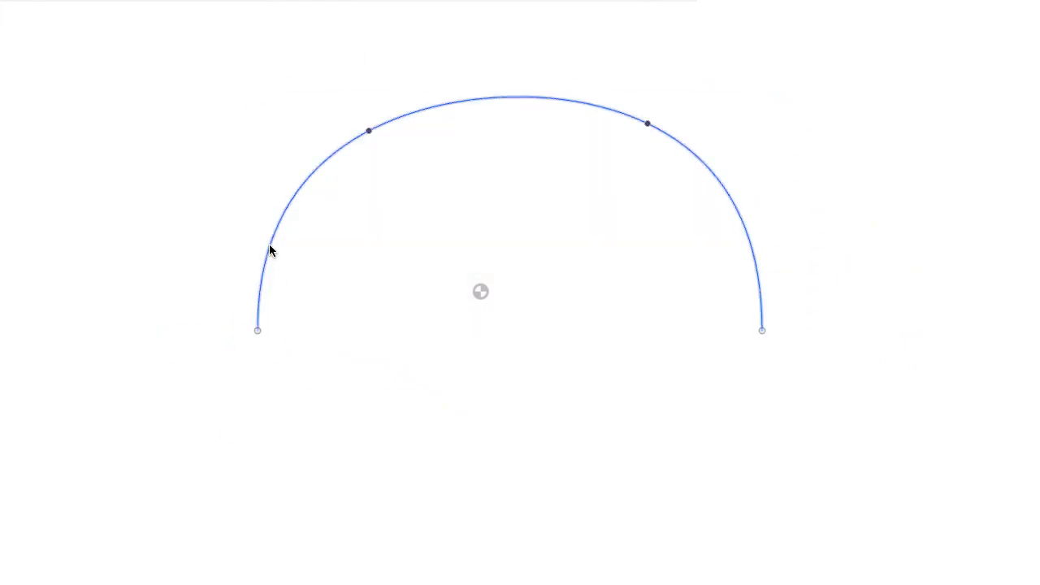
click(271, 250)
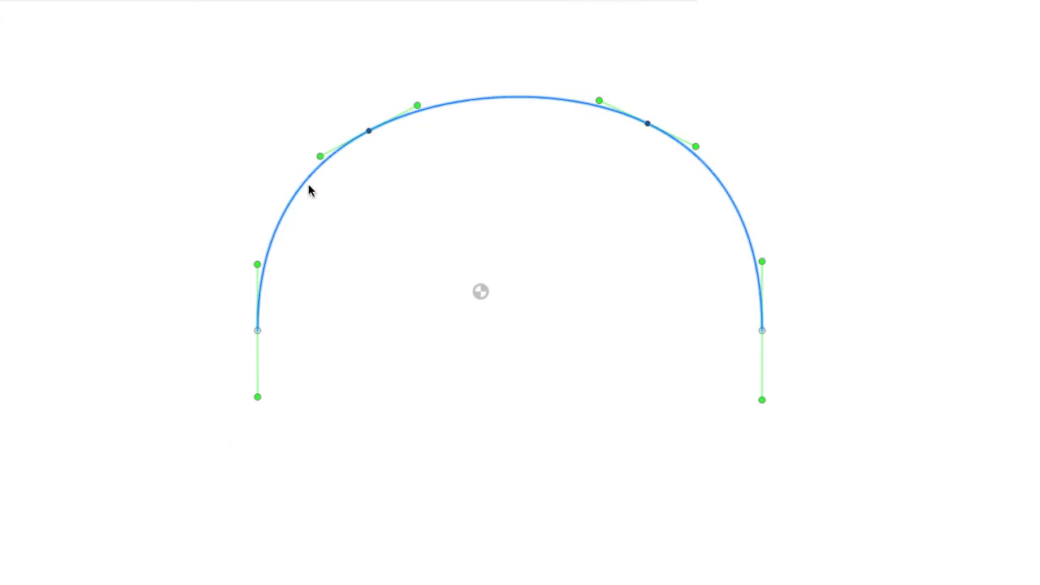
right_click(484, 184)
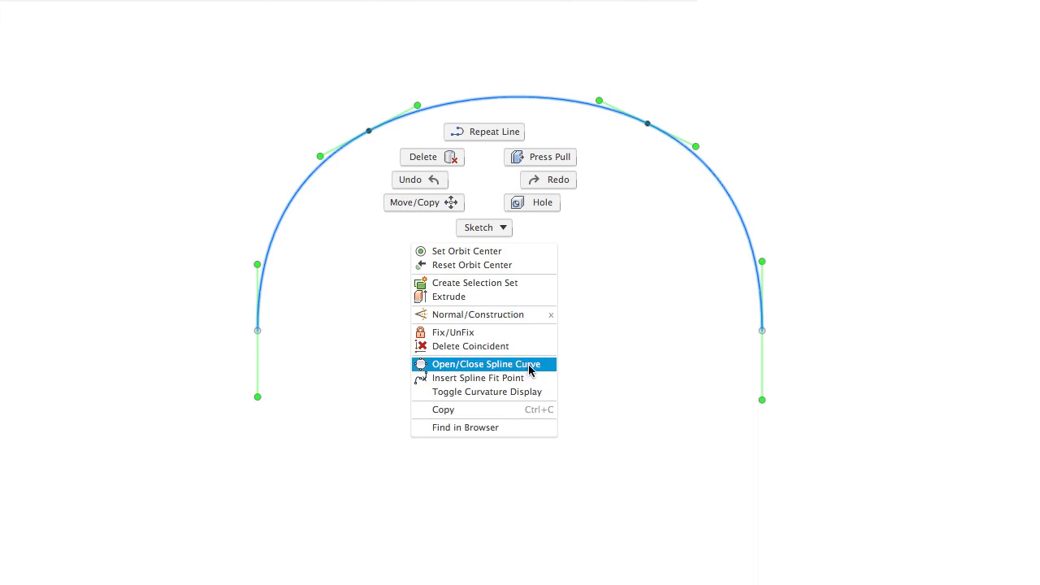
click(529, 366)
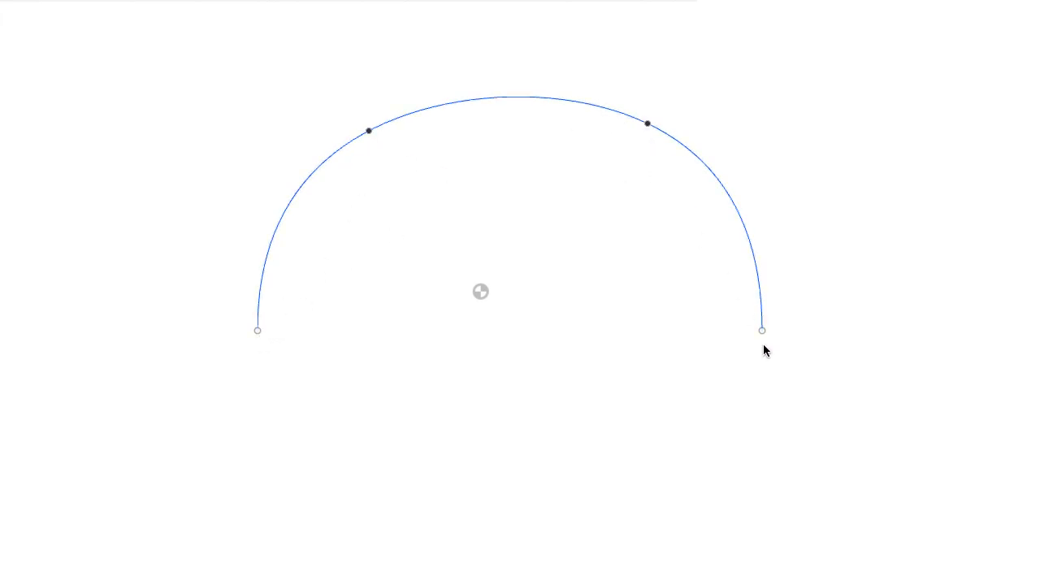
Step: Delete the arch's upper-left fit point and select the remaining upper-right point
click(368, 131)
key(Delete)
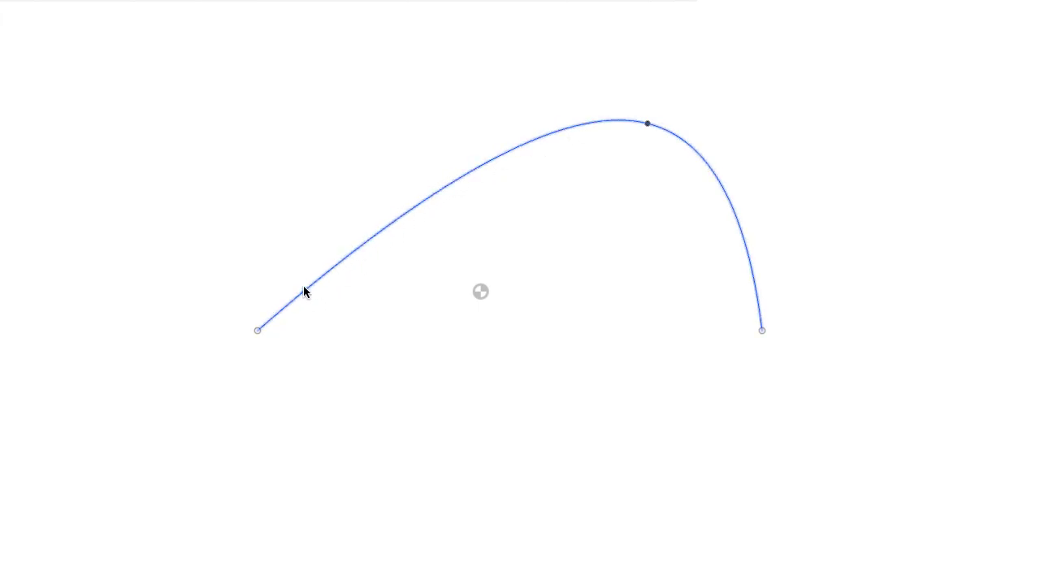
click(647, 124)
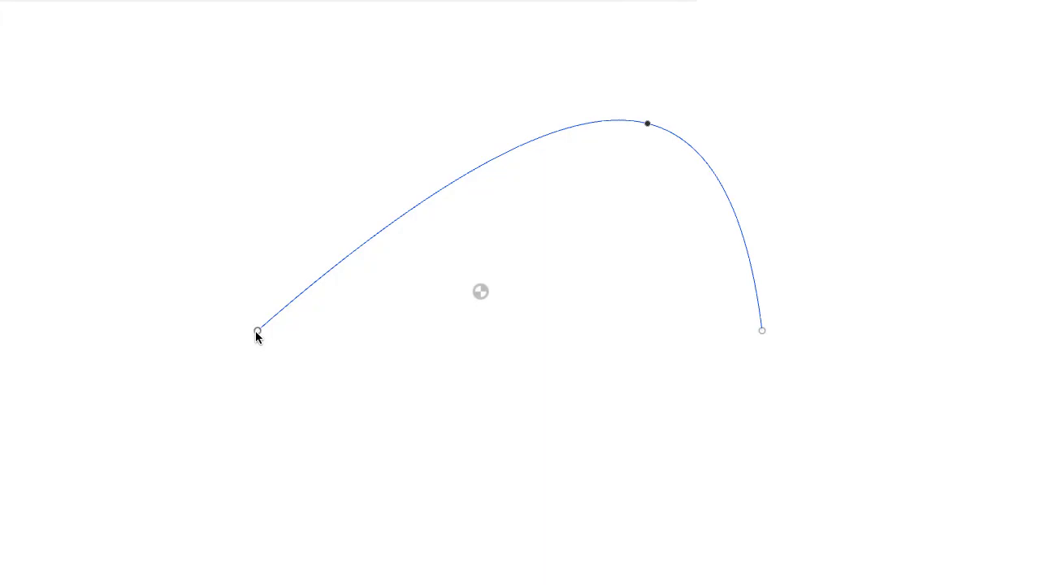
Step: Pull tangent handles at the left endpoint and top point to round and flatten the arch
drag(257, 332, 257, 386)
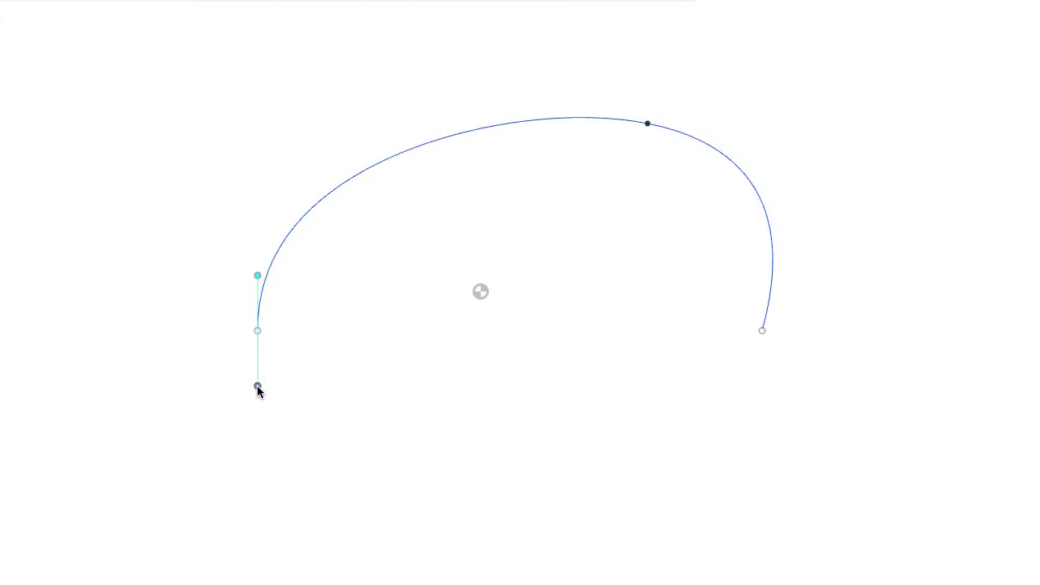
click(647, 124)
drag(583, 110, 642, 125)
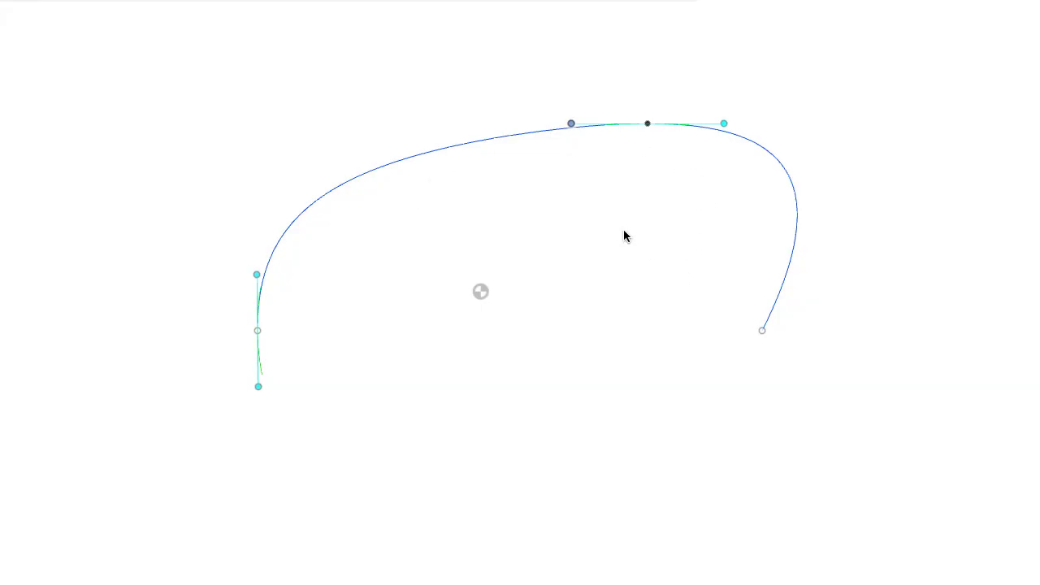
click(551, 202)
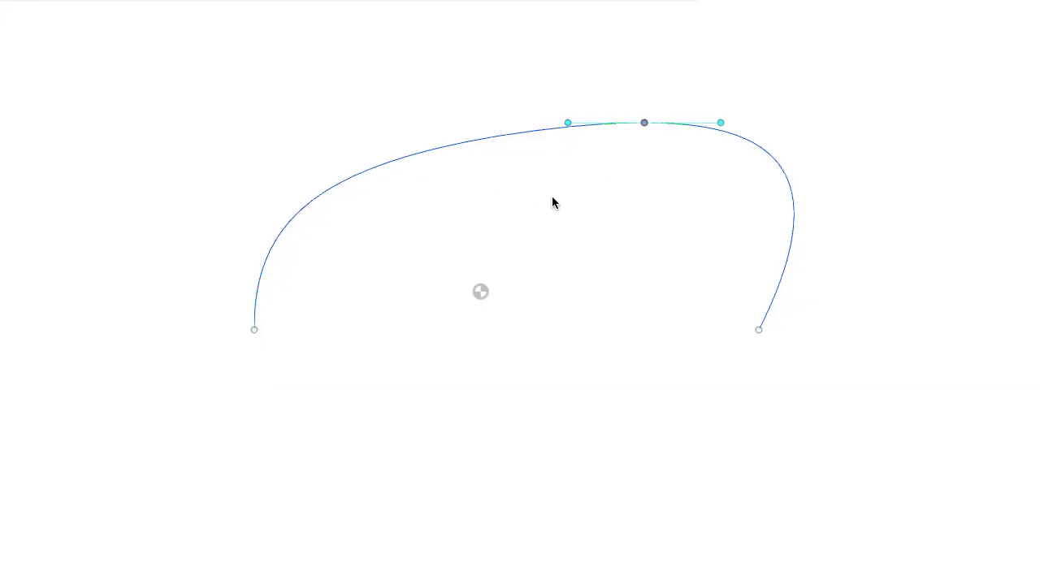
Step: Insert a new fit point on the upper-left part of the spline
click(470, 143)
right_click(472, 169)
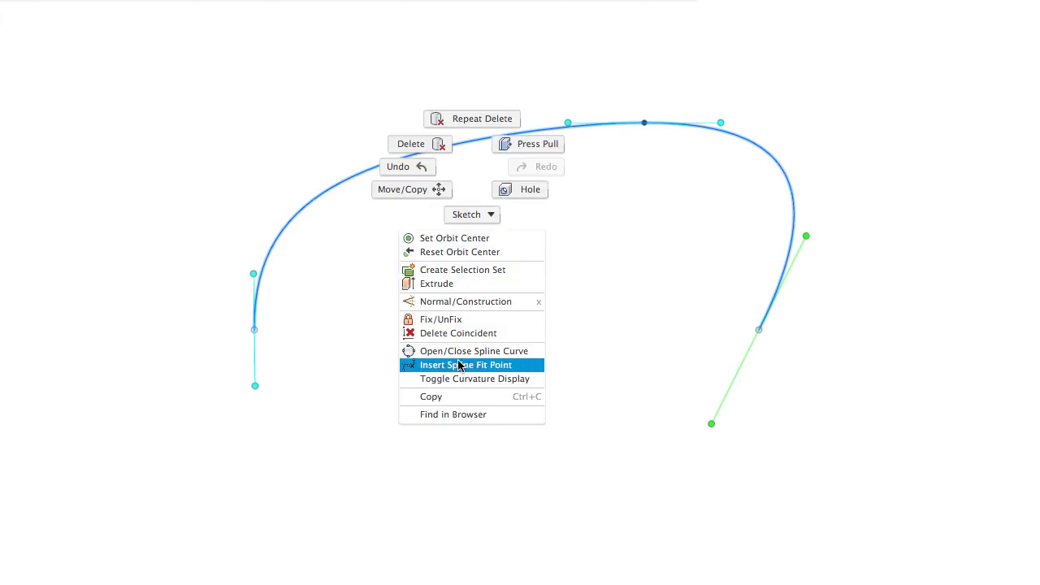
click(489, 367)
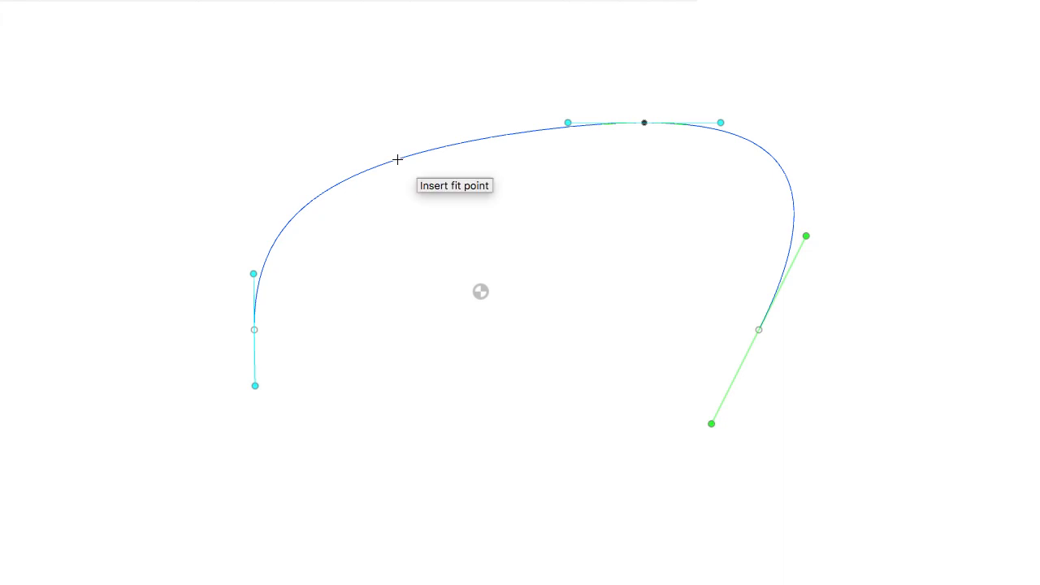
click(399, 159)
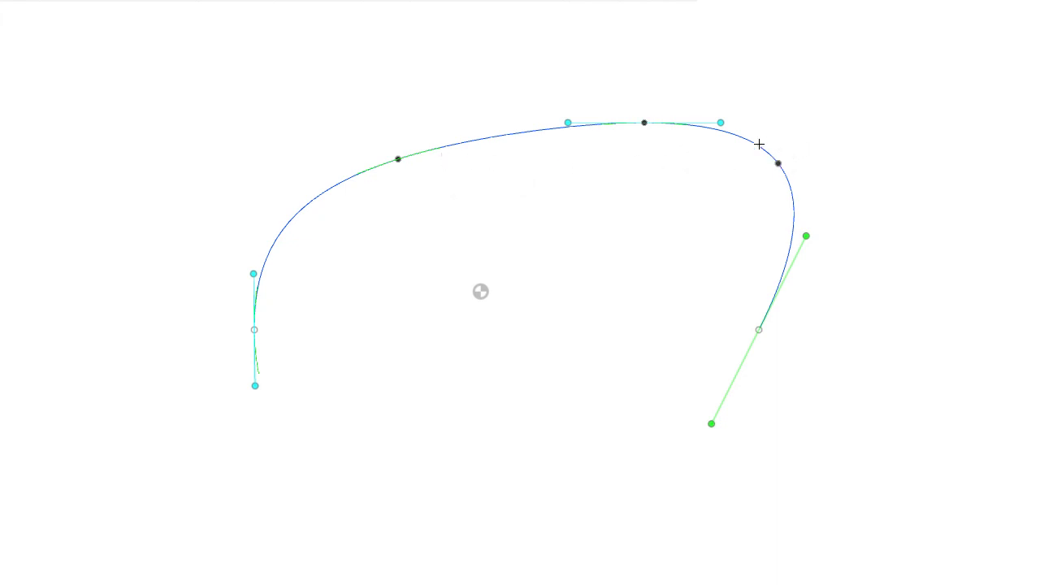
right_click(462, 195)
click(431, 267)
Step: Tilt the new fit point's tangent to reshape the curve, then select the whole spline
click(397, 160)
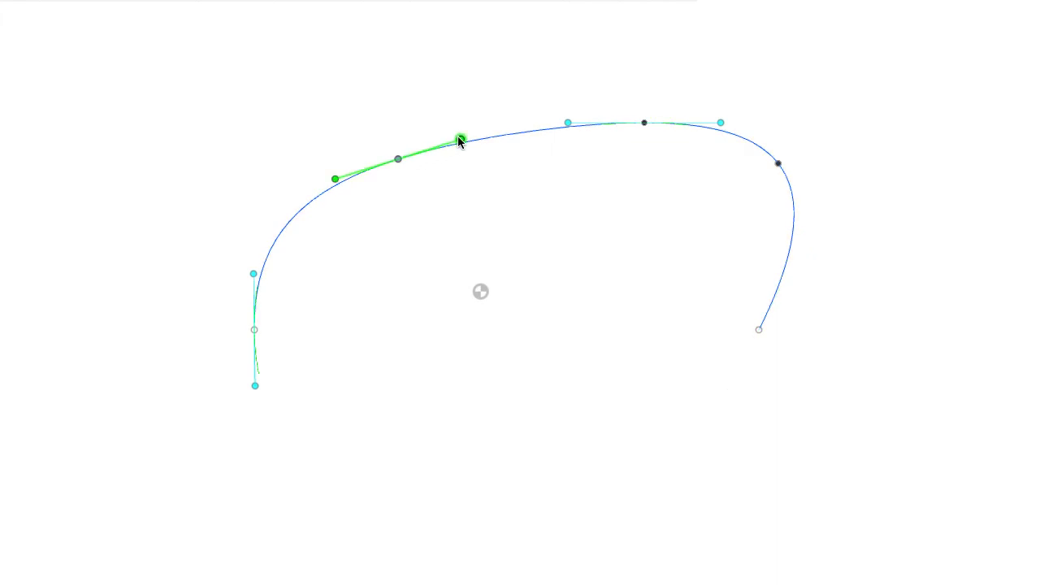
mouse_move(459, 141)
mouse_down()
mouse_move(434, 130)
mouse_move(450, 140)
mouse_up()
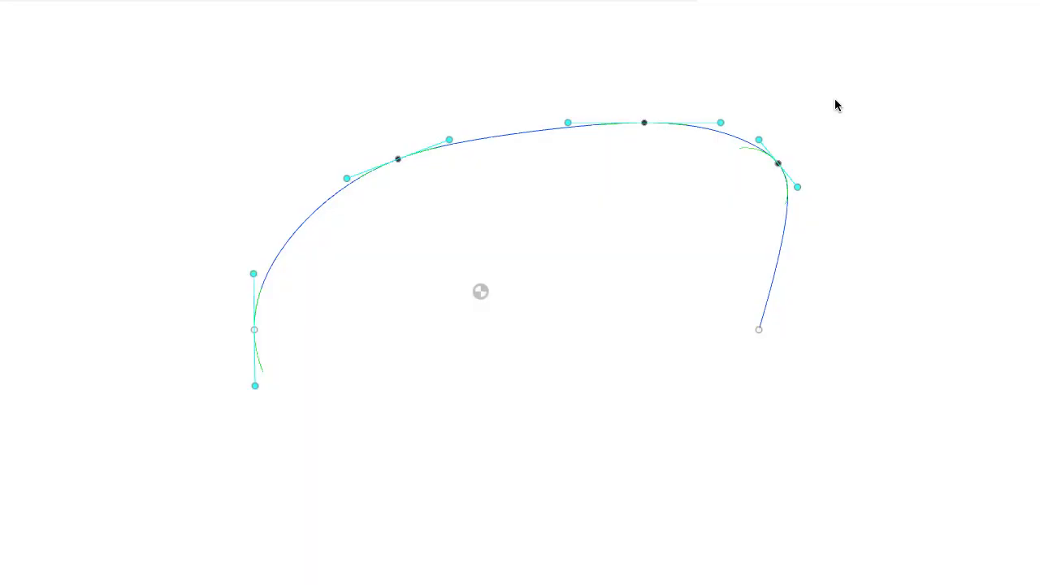
drag(857, 79, 208, 404)
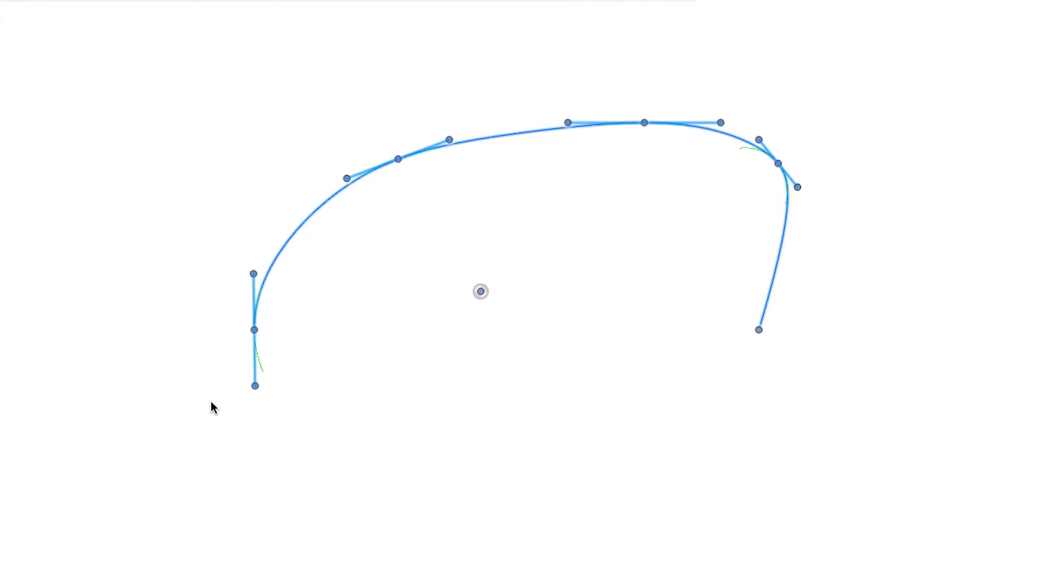
Step: Delete the fit-point spline and draw a five-point control-point spline arch with level ends
key(Delete)
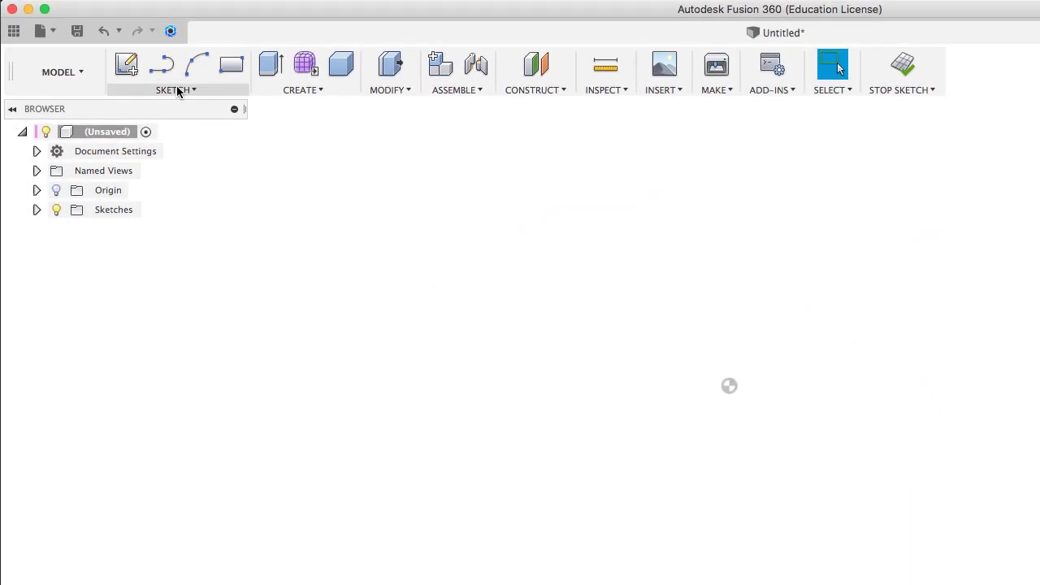
click(177, 90)
mouse_move(227, 248)
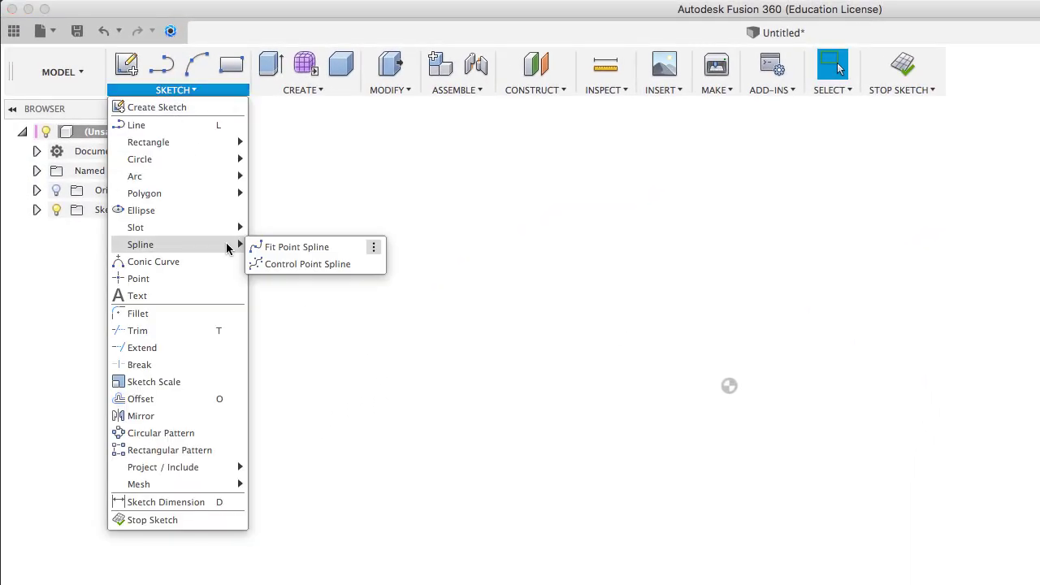
click(283, 264)
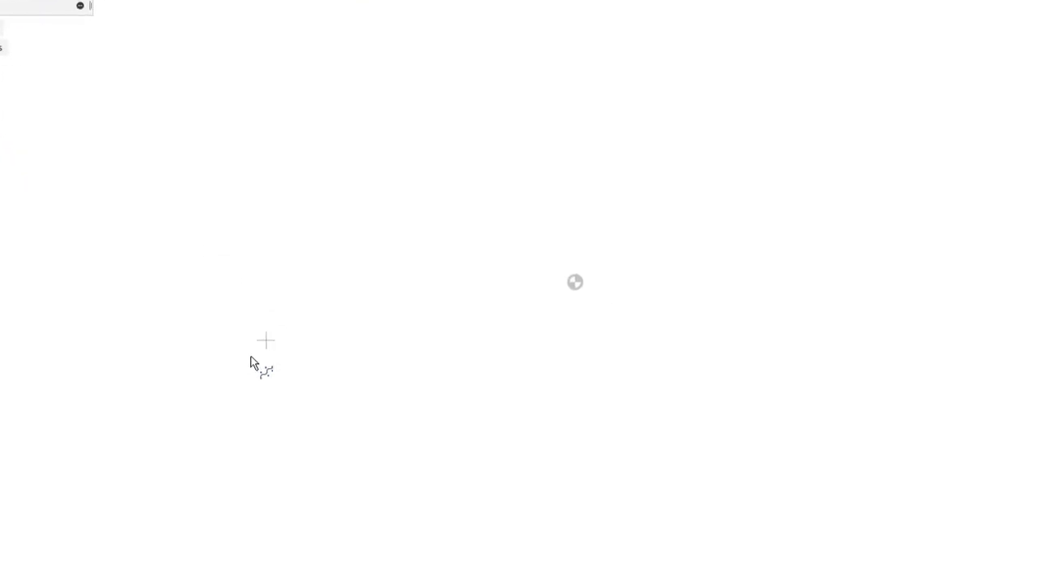
click(197, 354)
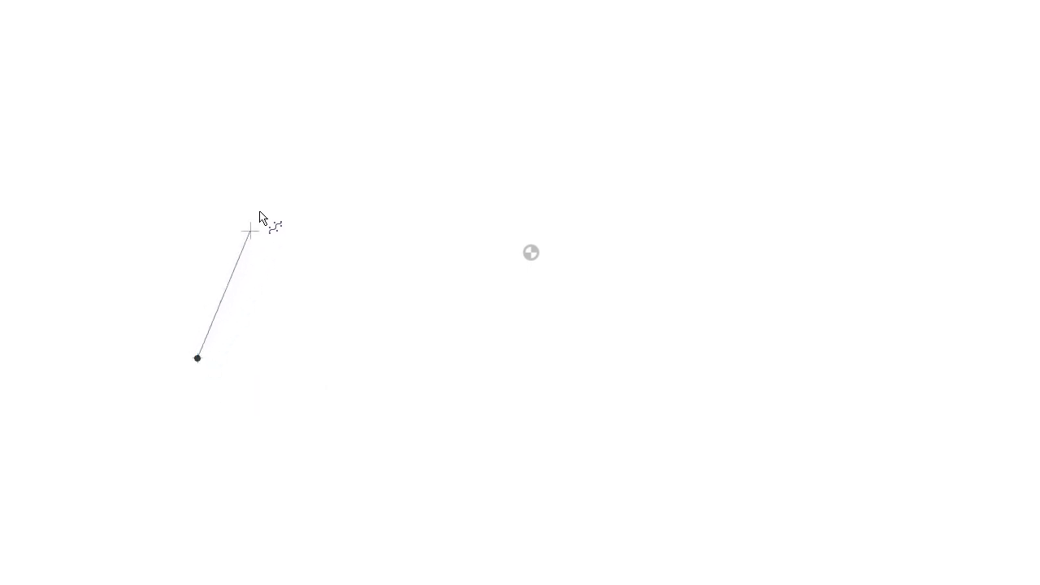
click(272, 133)
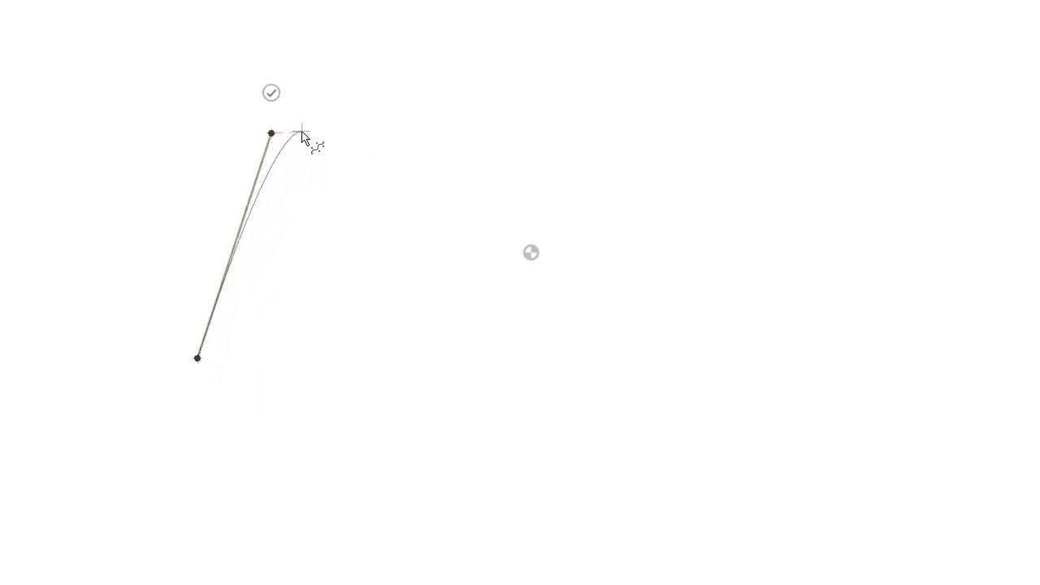
click(510, 99)
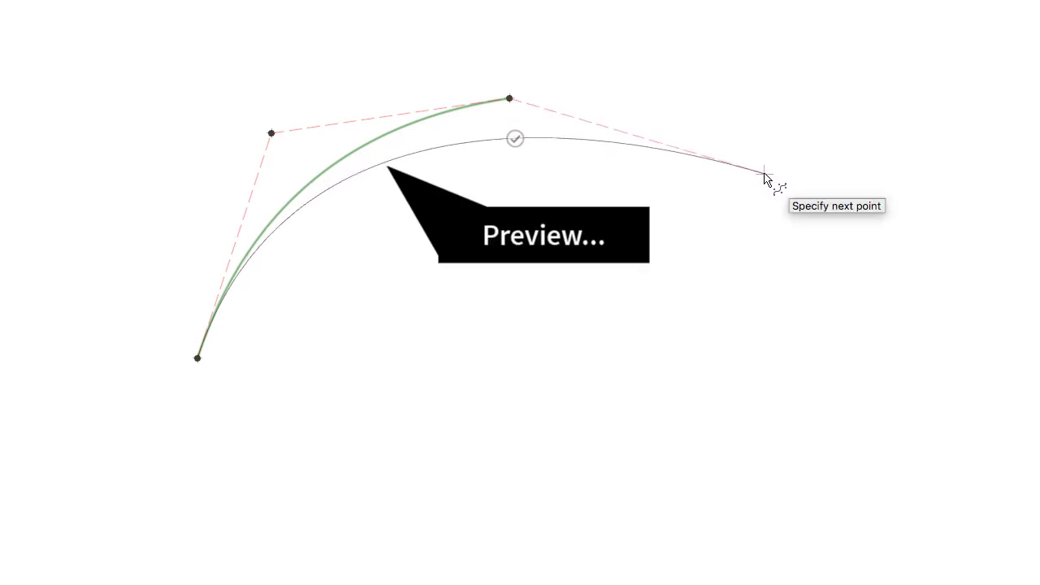
click(764, 172)
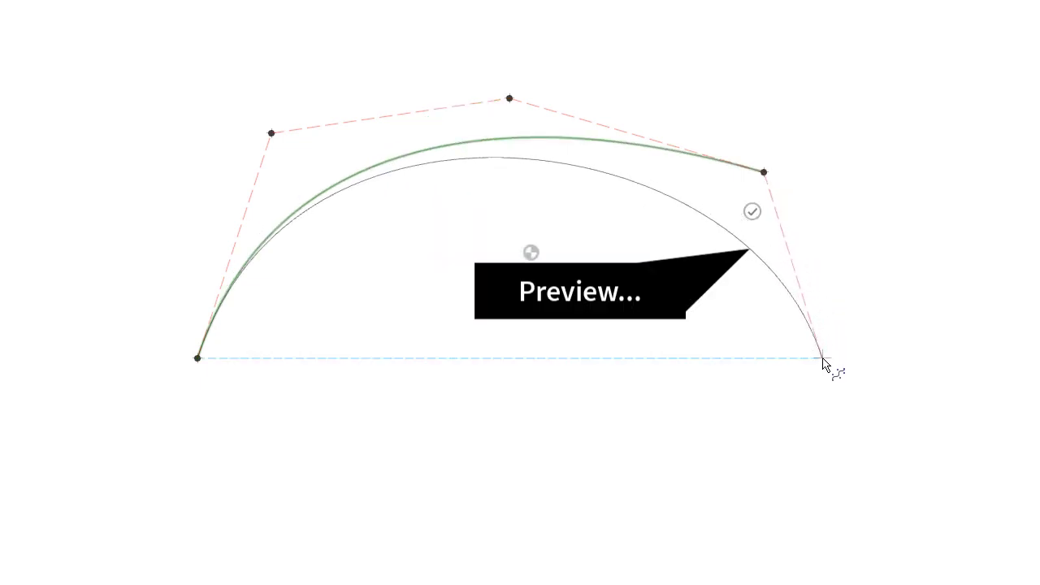
click(835, 357)
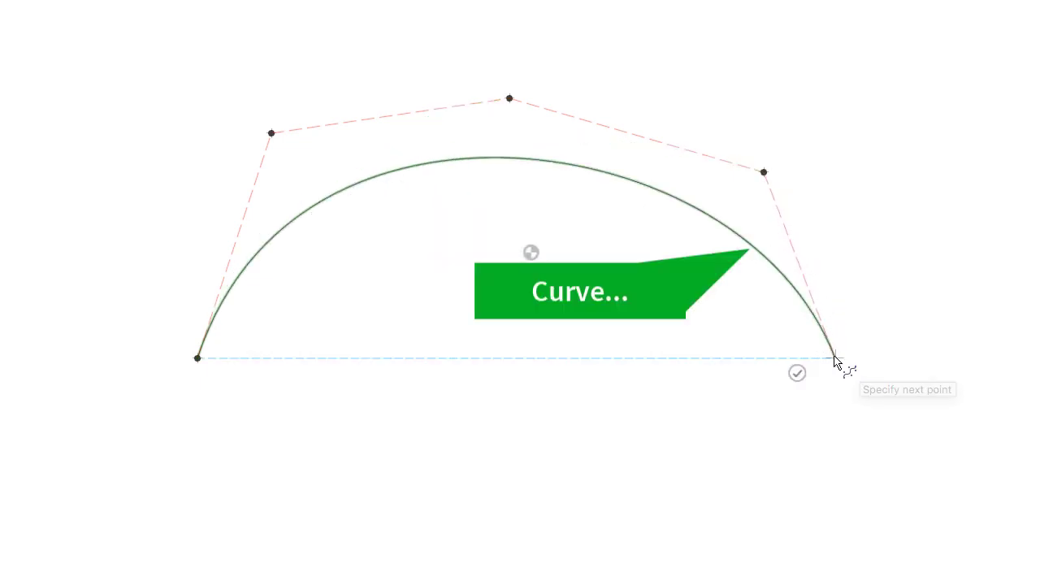
key(Return)
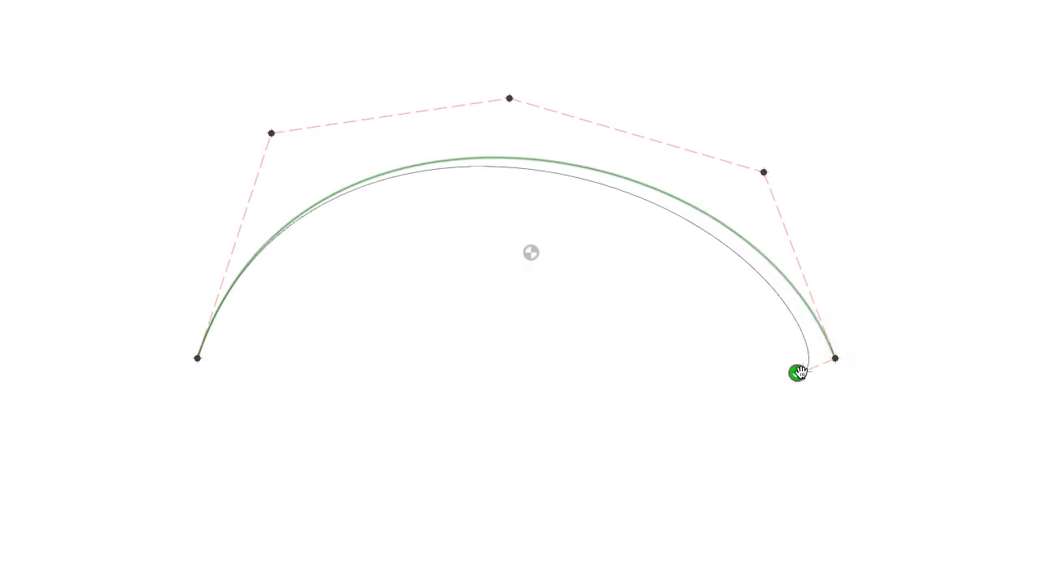
click(796, 372)
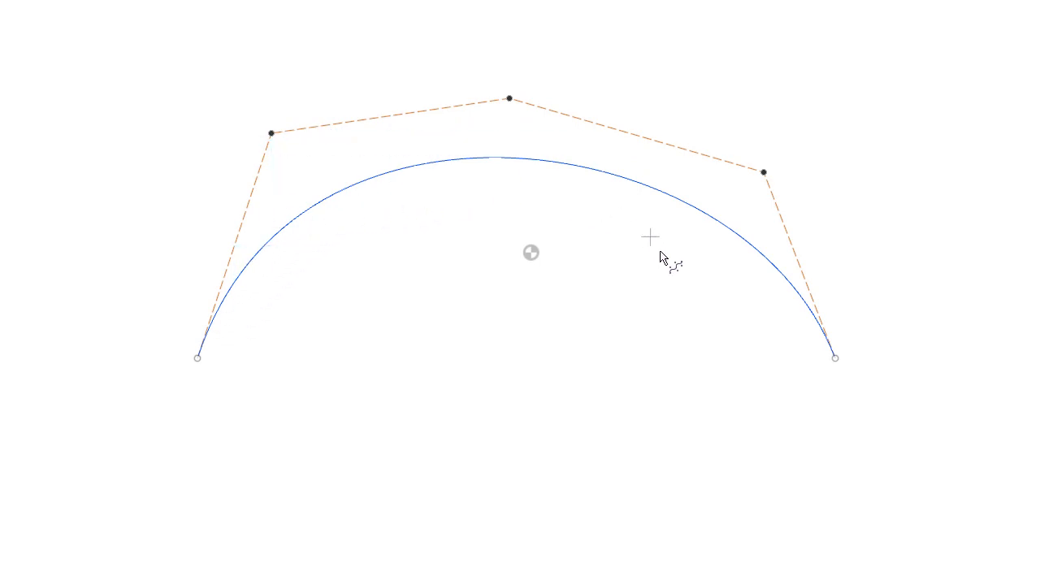
Step: Finish the spline and drag the upper-left, top and right control vertices to reshape the arch
right_click(786, 79)
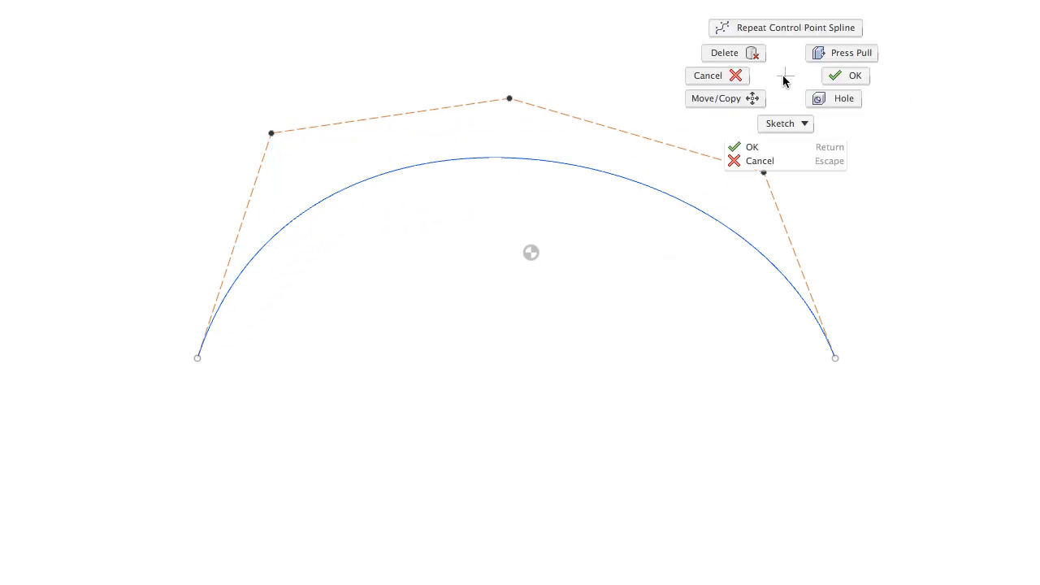
click(750, 149)
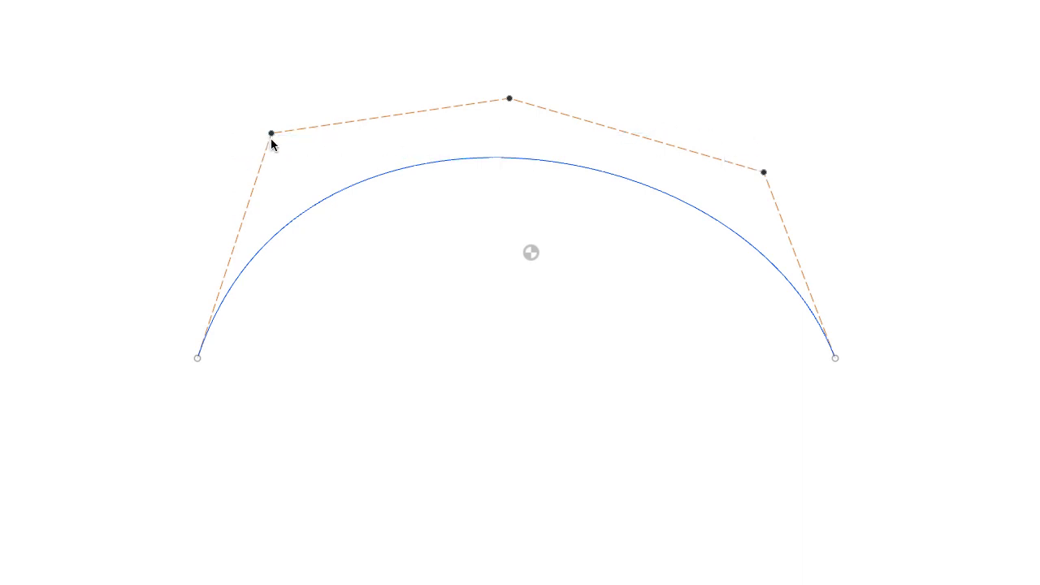
drag(274, 133, 252, 167)
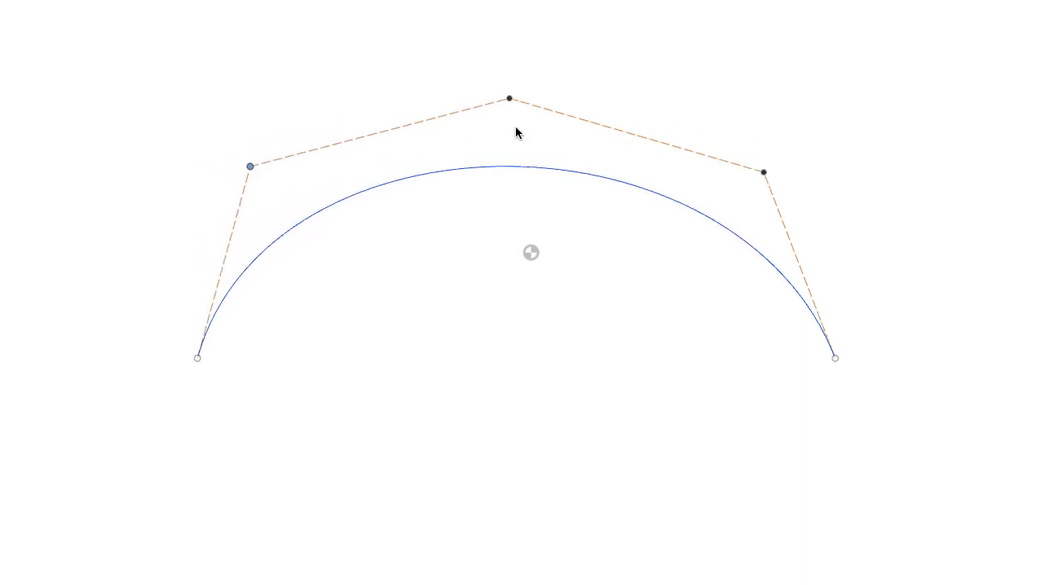
drag(508, 98, 498, 120)
drag(763, 175, 772, 151)
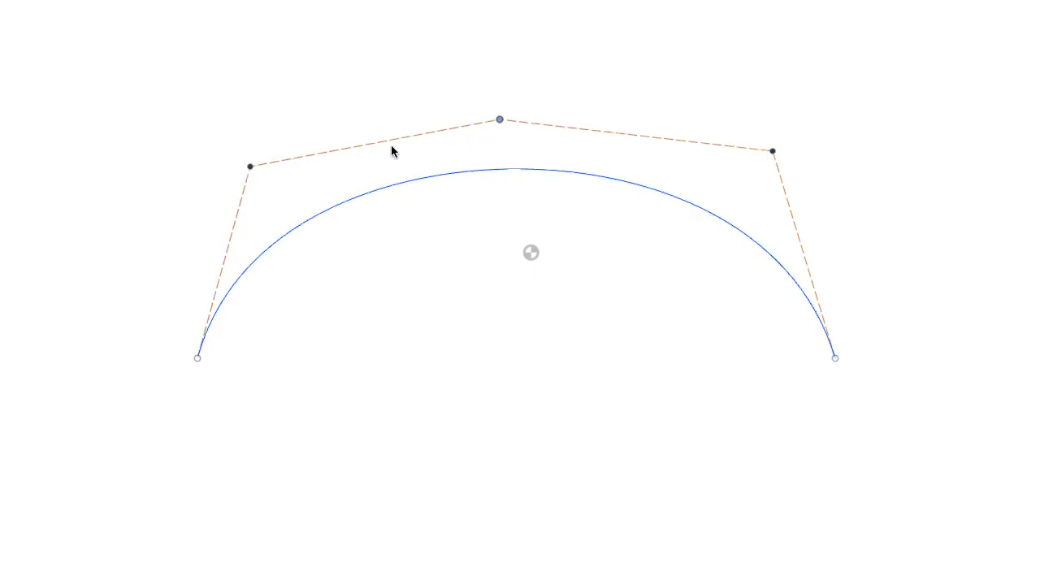
Step: Delete the middle control vertex and raise the upper-left vertex, then select the curve
key(Delete)
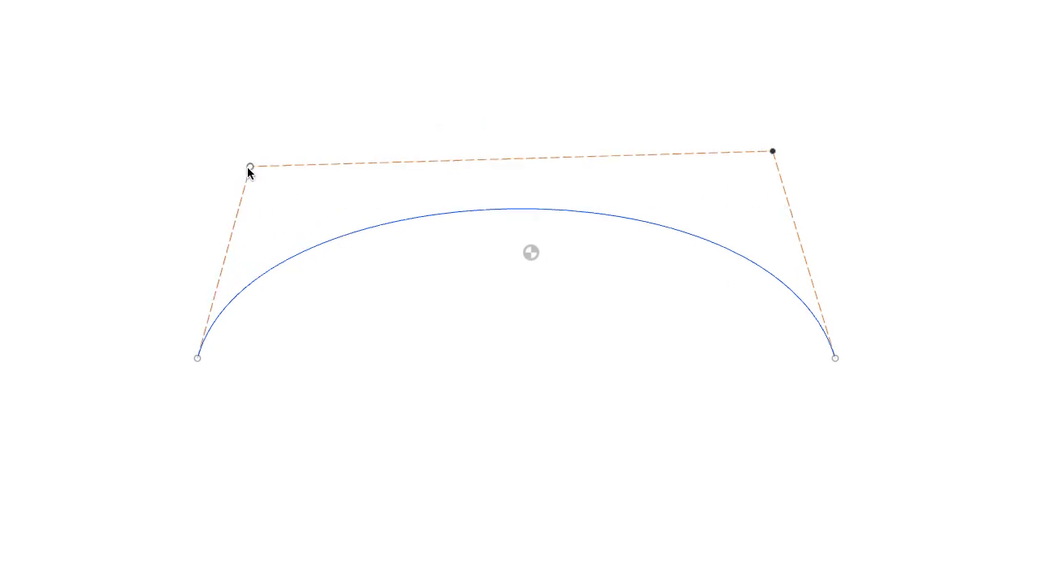
mouse_move(249, 166)
mouse_down()
mouse_move(248, 140)
mouse_move(252, 152)
mouse_up()
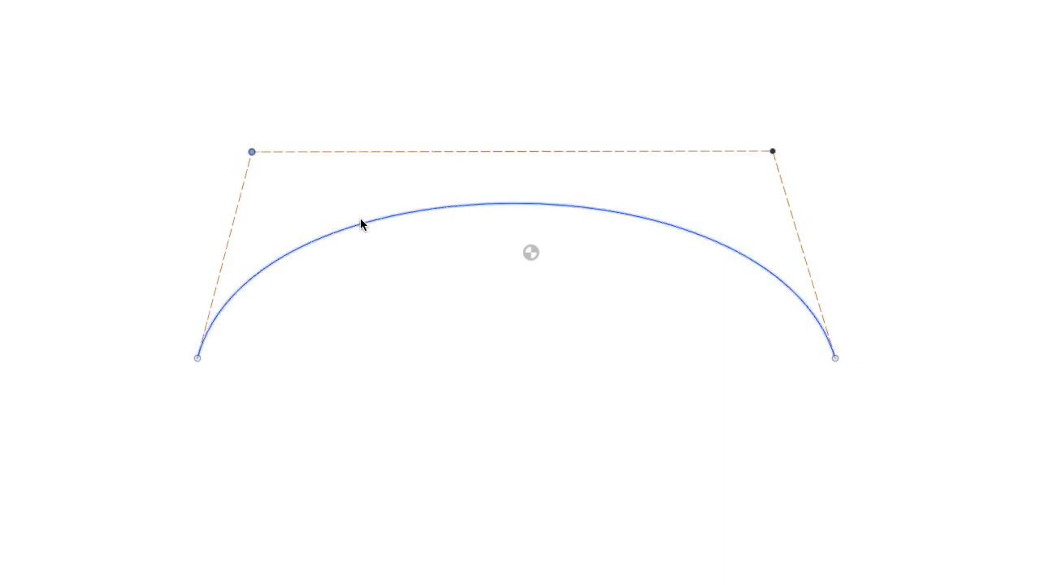
click(452, 205)
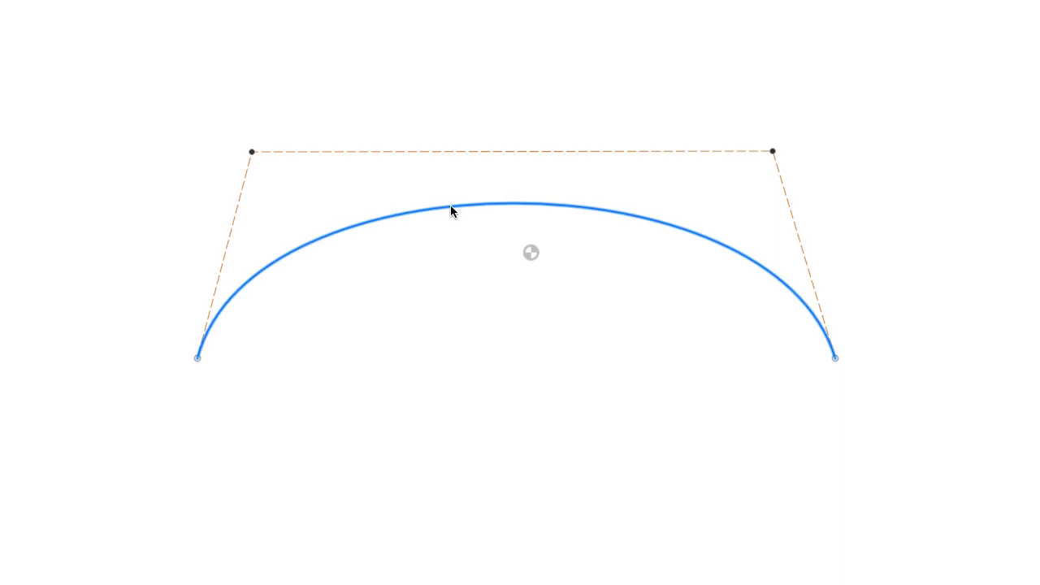
Step: Insert a control point at the top of the arch and drag it into place
right_click(451, 209)
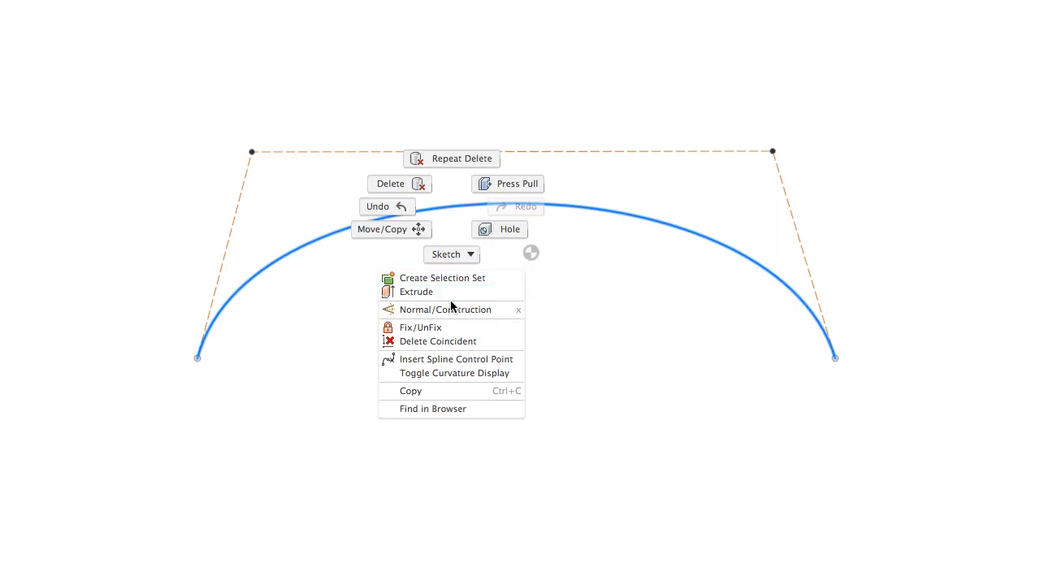
click(444, 360)
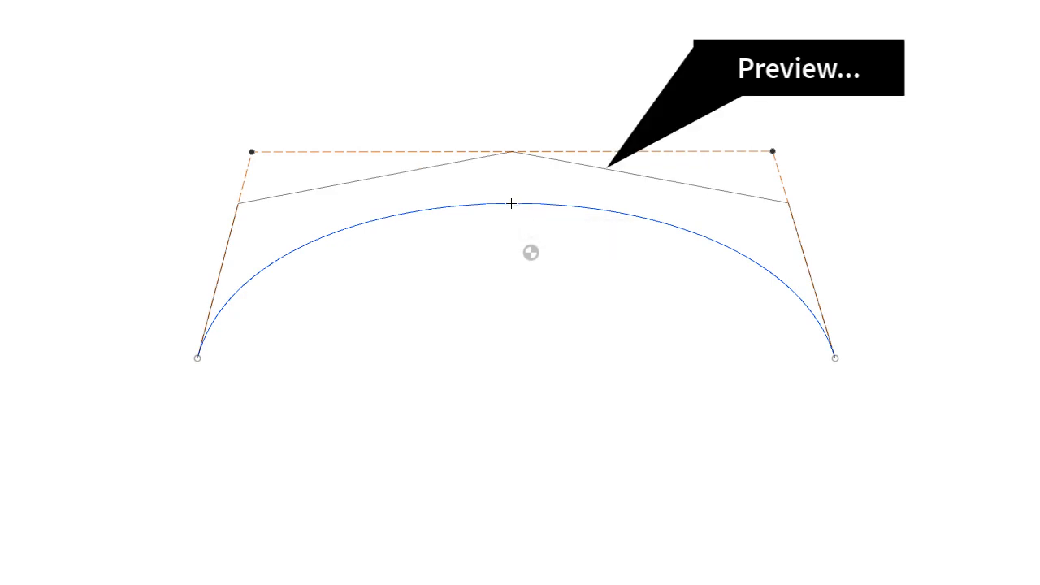
click(511, 203)
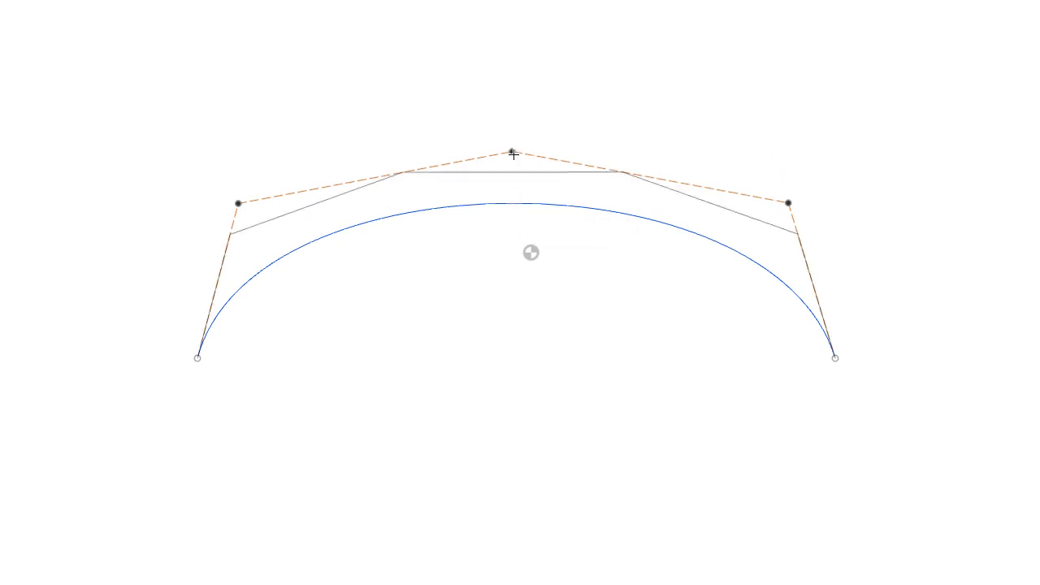
right_click(475, 115)
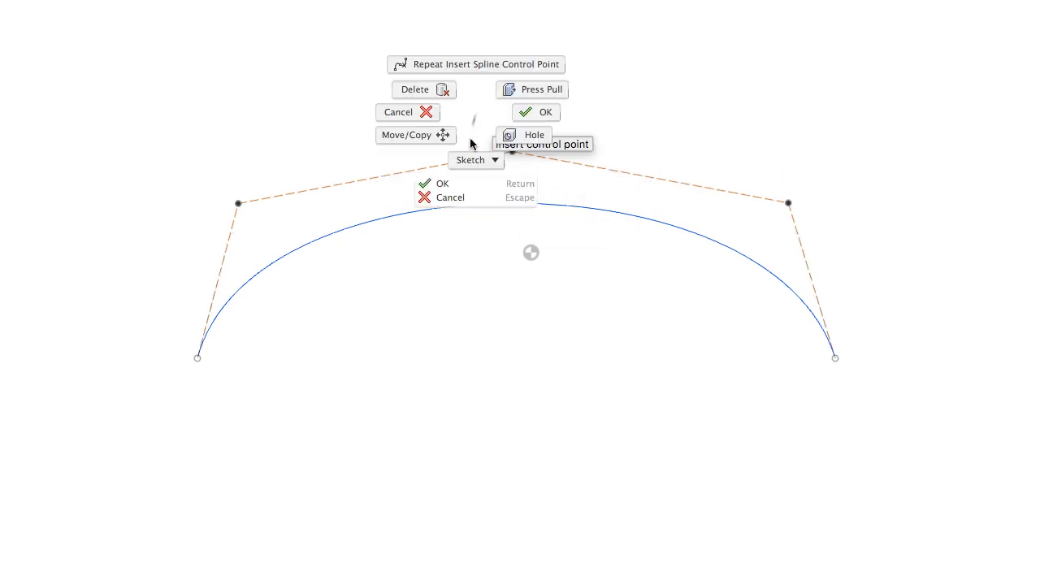
click(457, 184)
mouse_move(512, 152)
mouse_down()
mouse_move(510, 68)
mouse_move(509, 160)
mouse_up()
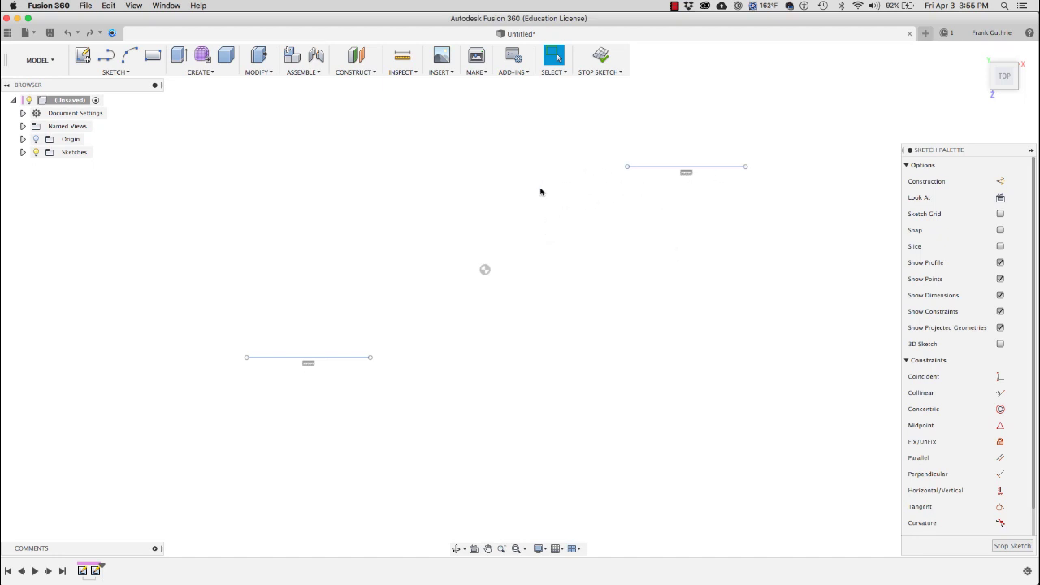
Step: Draw an S-shaped fit-point spline from the upper line's end through three points to the lower line's end
click(116, 73)
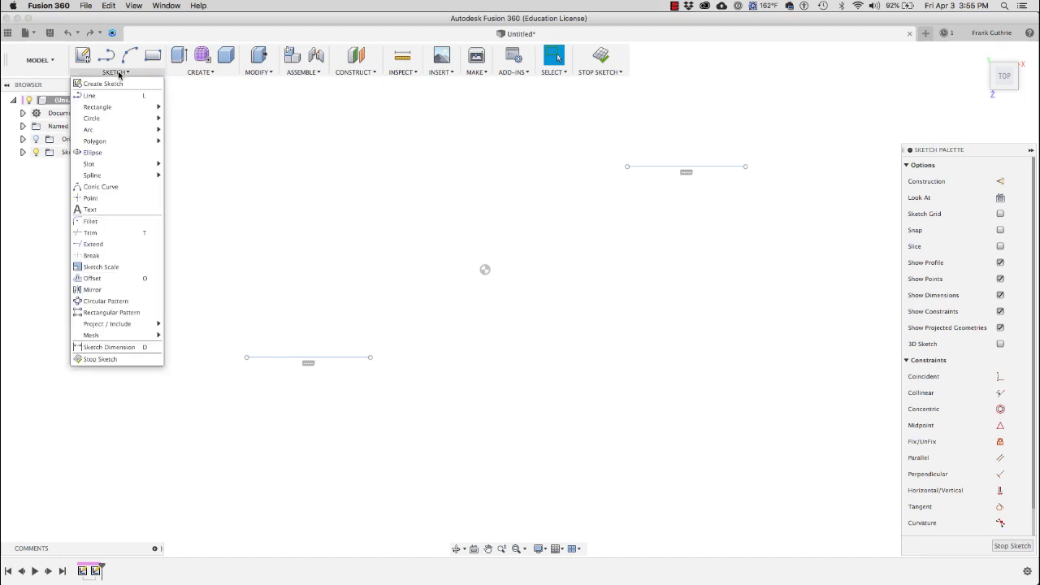
mouse_move(134, 177)
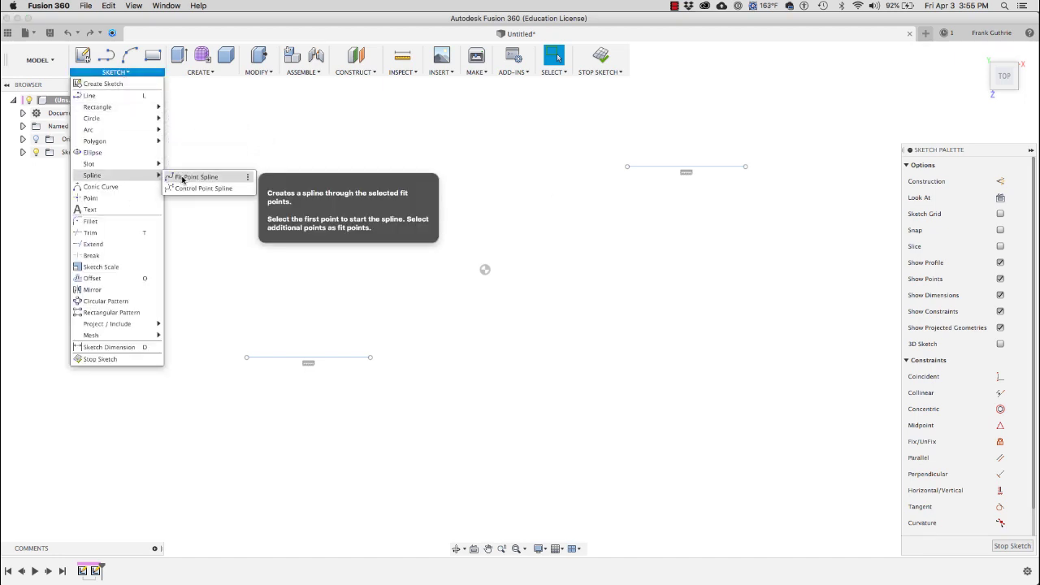
click(185, 179)
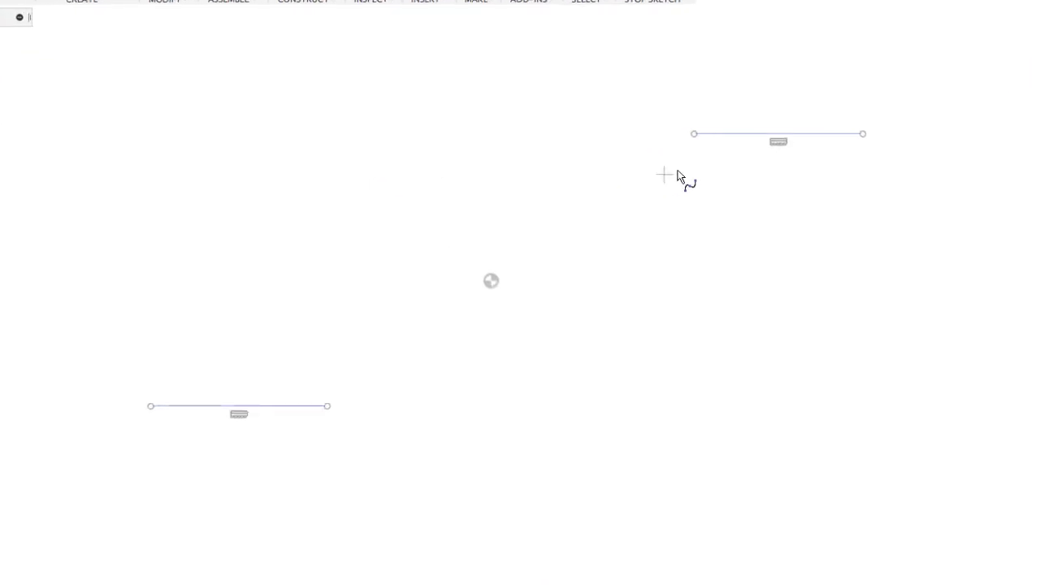
click(704, 129)
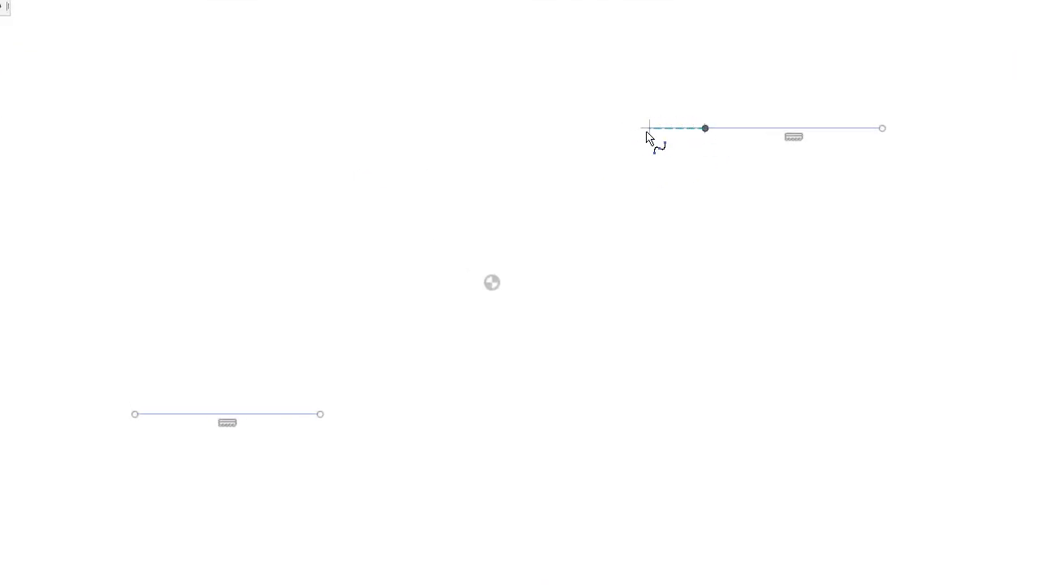
click(524, 127)
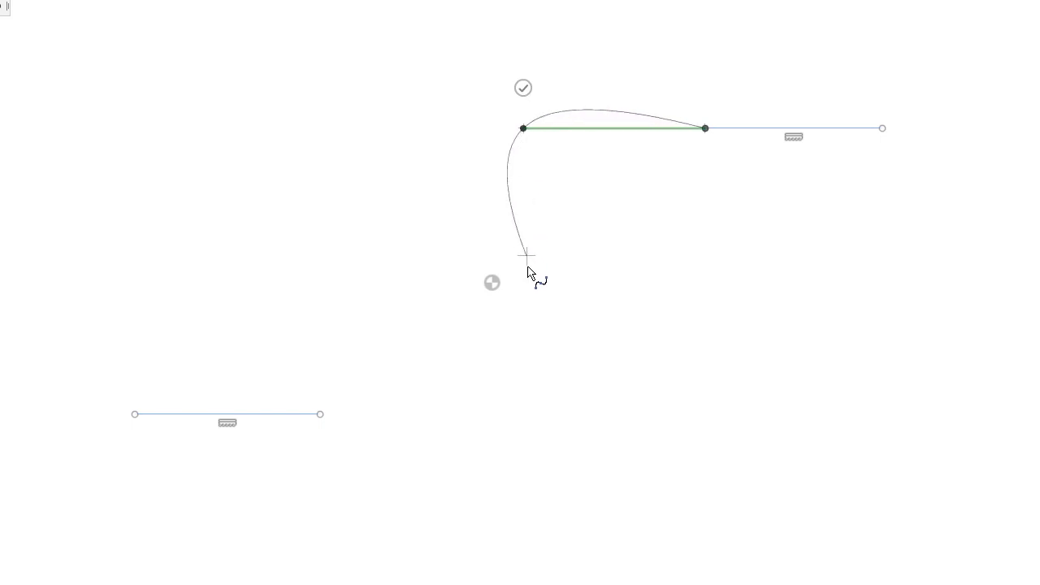
click(510, 285)
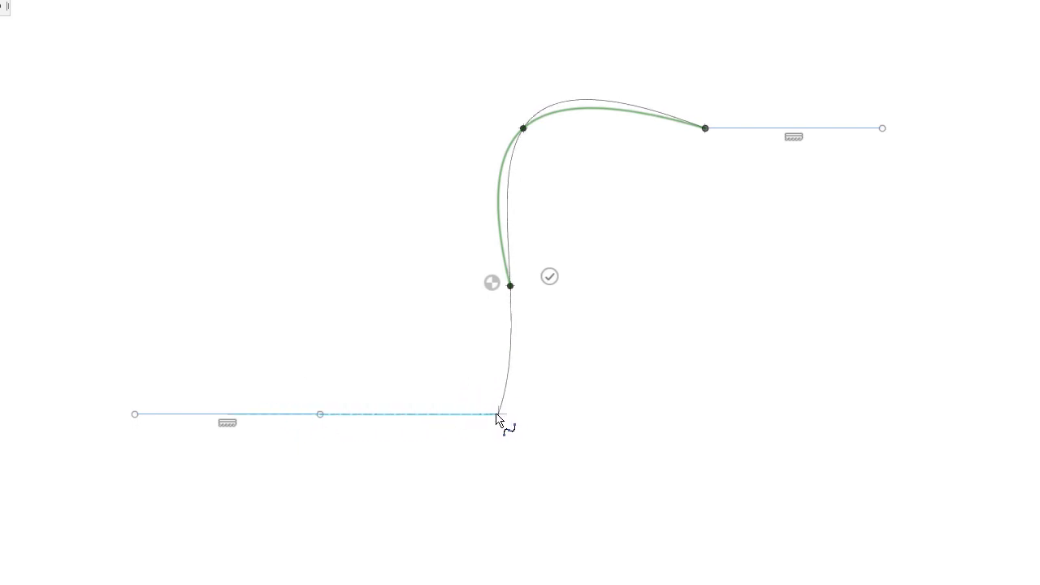
click(495, 414)
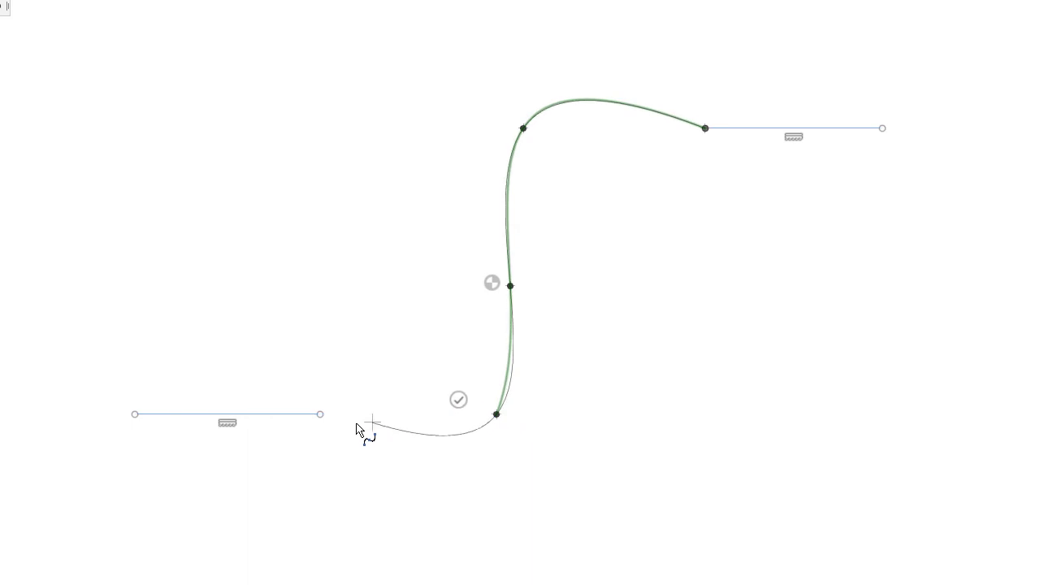
click(321, 414)
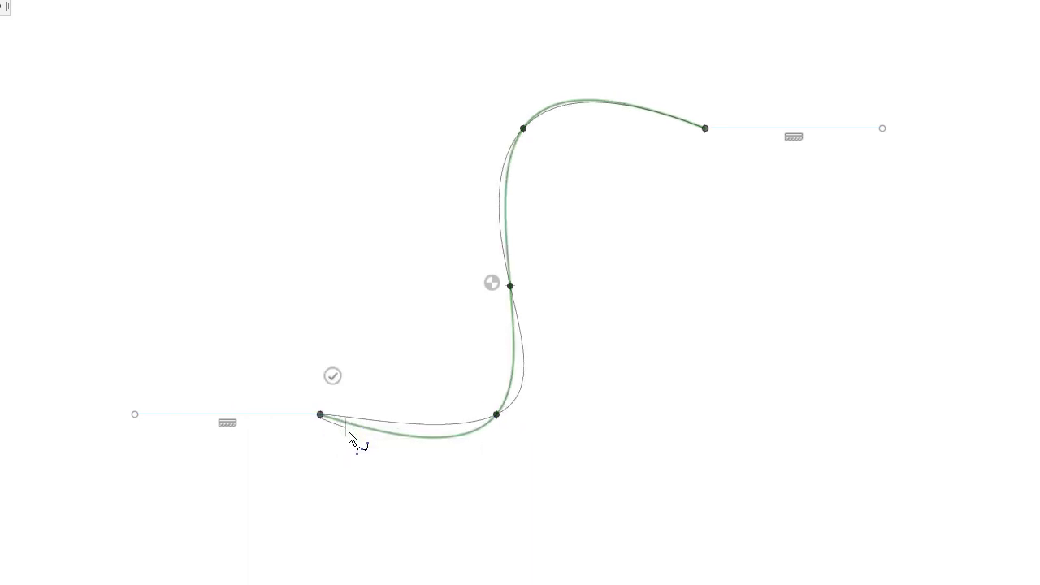
key(Return)
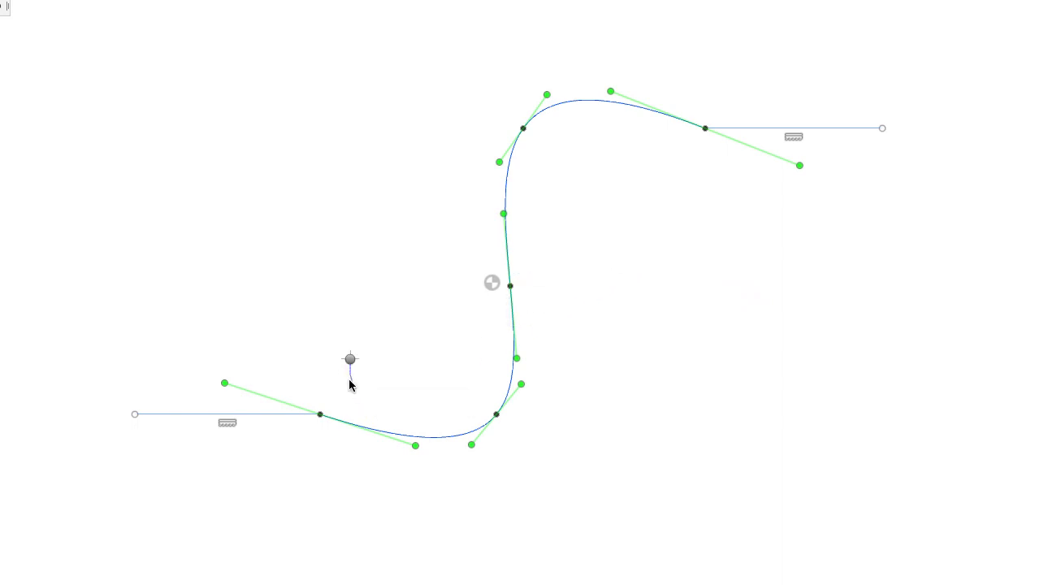
Step: Finish the spline and apply a Curvature constraint between its upper end and the upper line
right_click(350, 356)
click(328, 429)
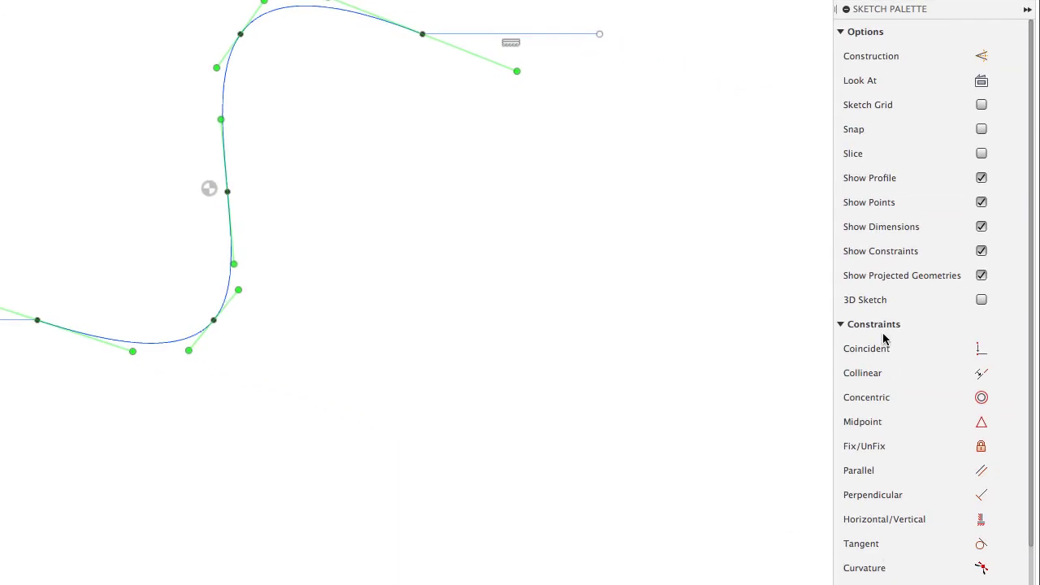
click(981, 568)
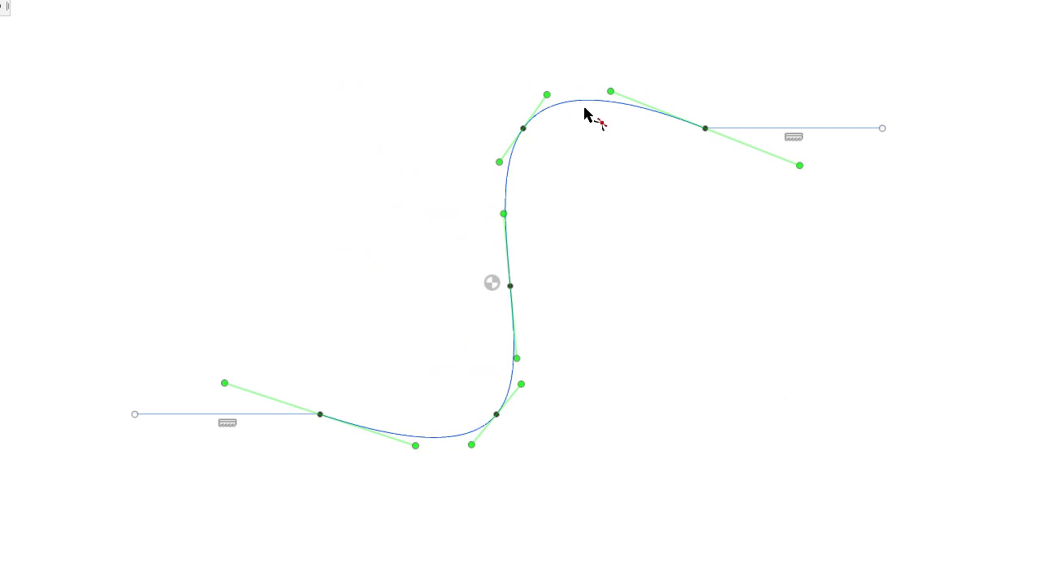
click(632, 107)
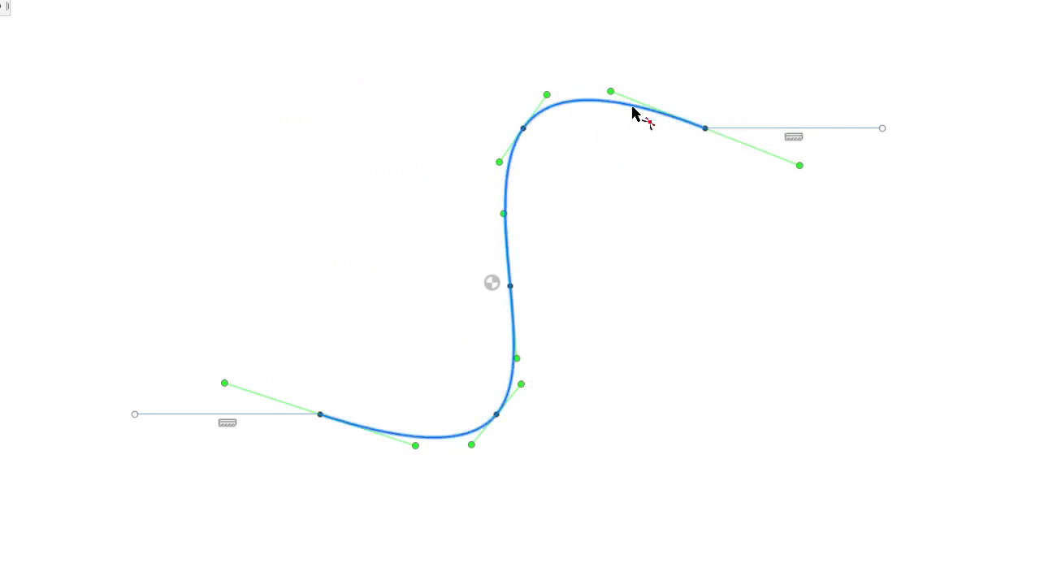
click(764, 130)
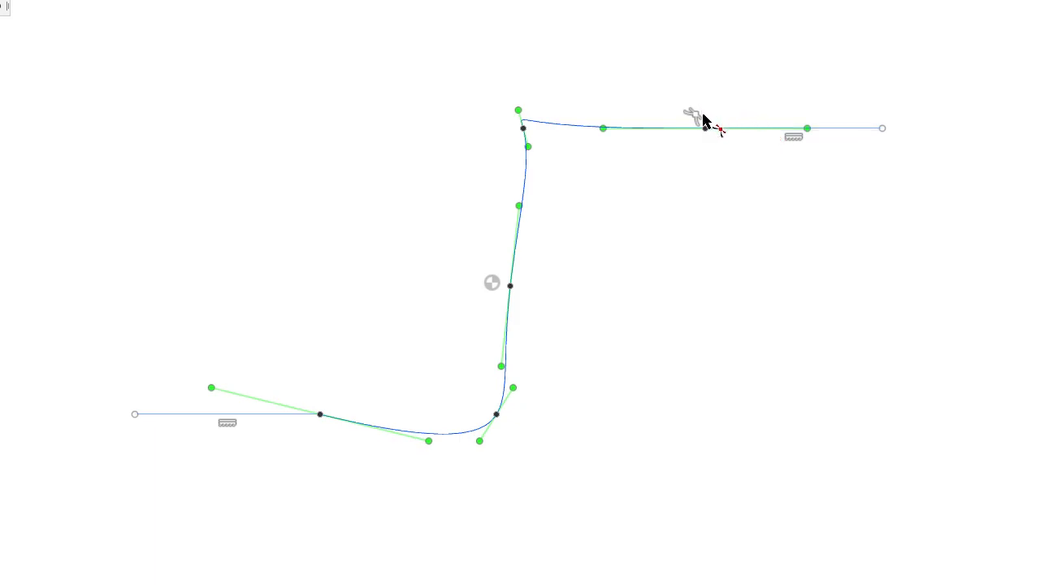
right_click(647, 243)
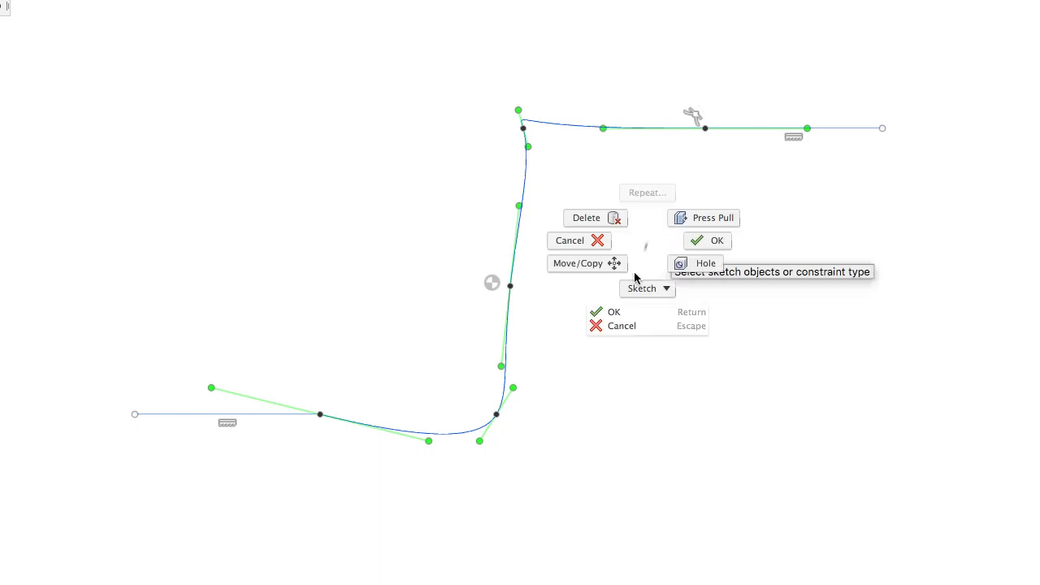
click(611, 312)
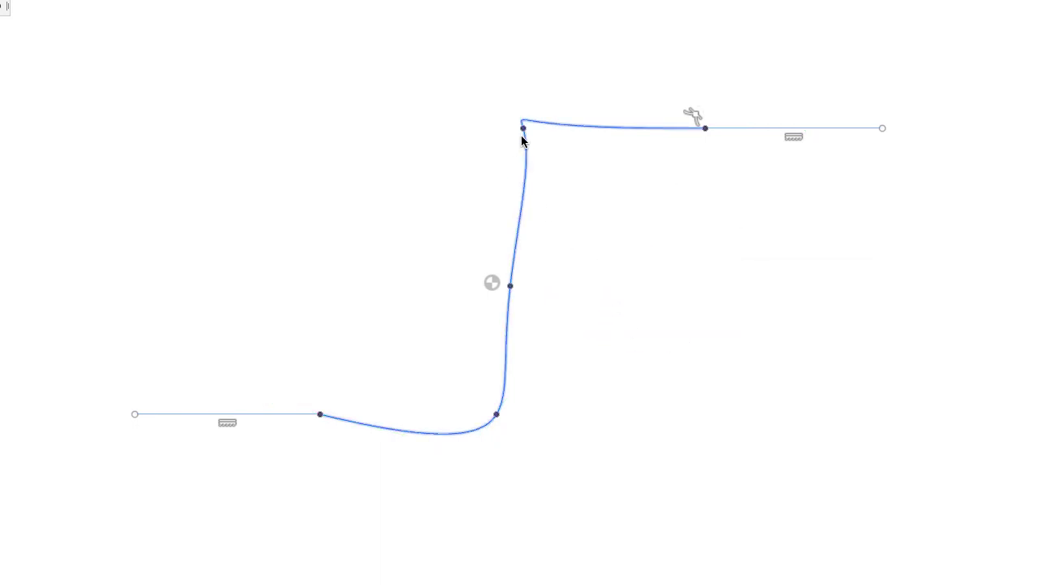
Step: Move the top-left fit point to smooth the S, then curvature-join the spline to the lower line
drag(524, 130, 478, 106)
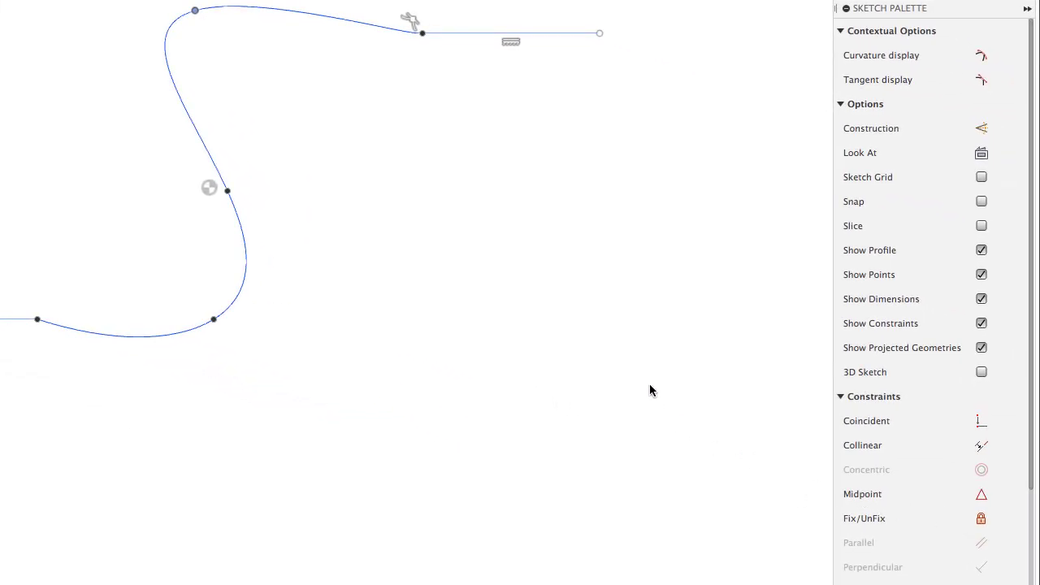
click(569, 235)
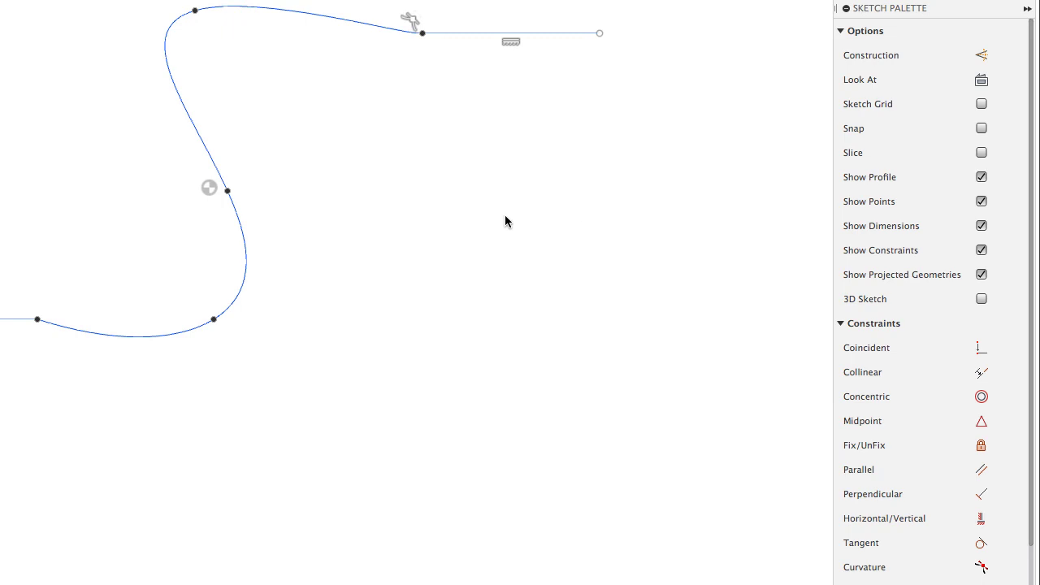
click(982, 567)
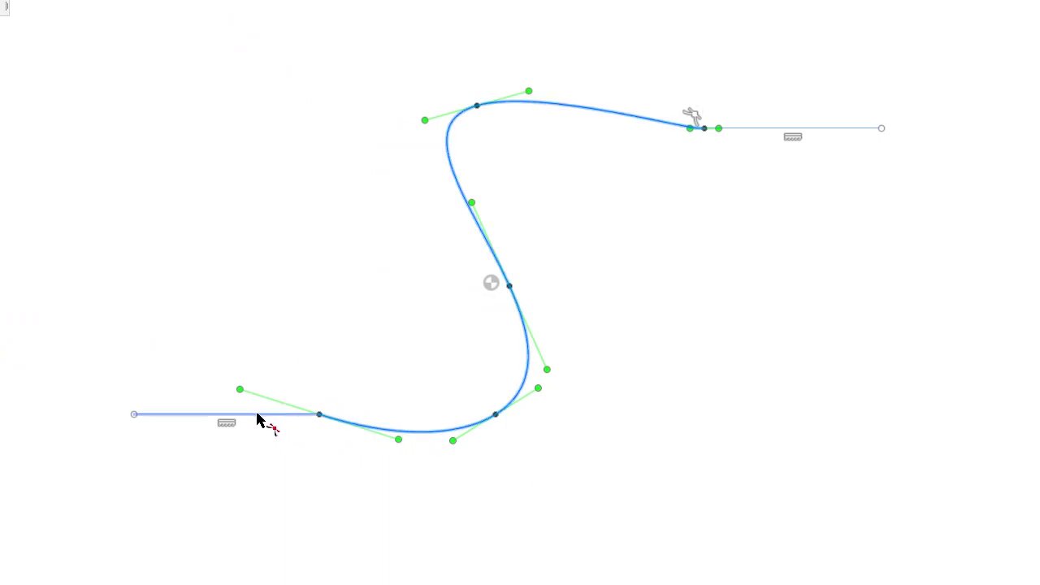
click(257, 420)
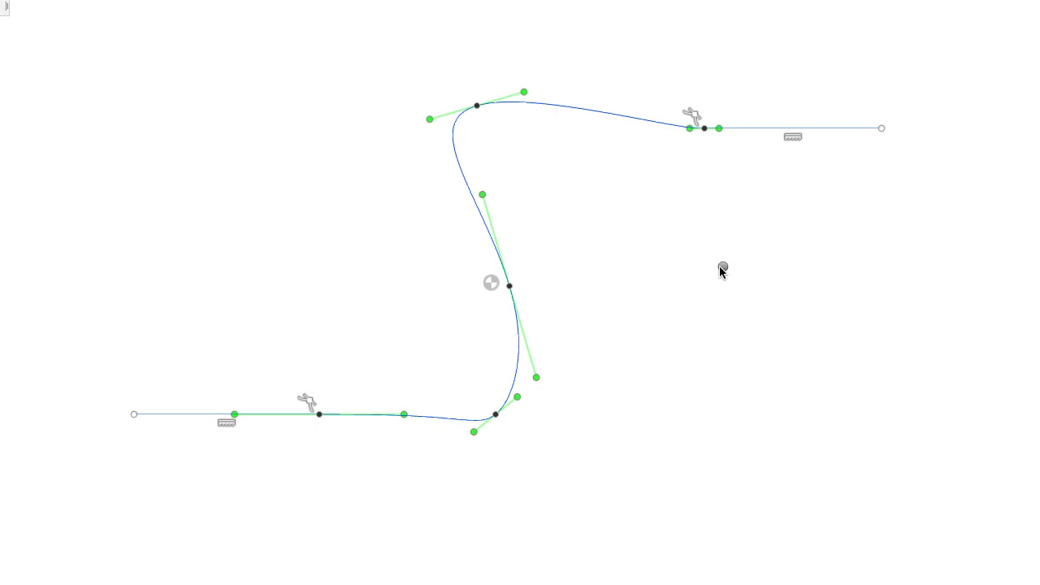
right_click(722, 271)
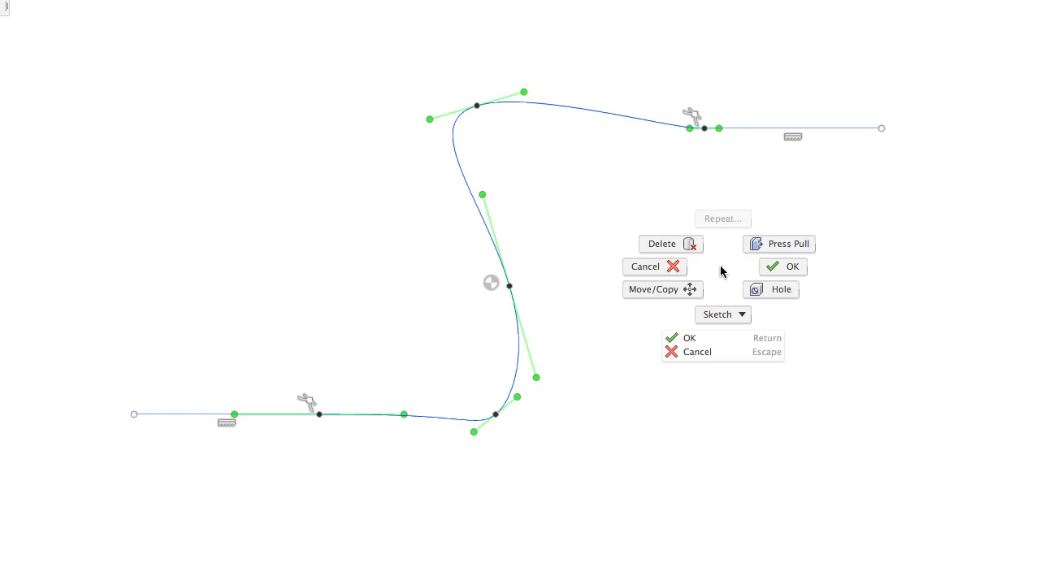
click(695, 340)
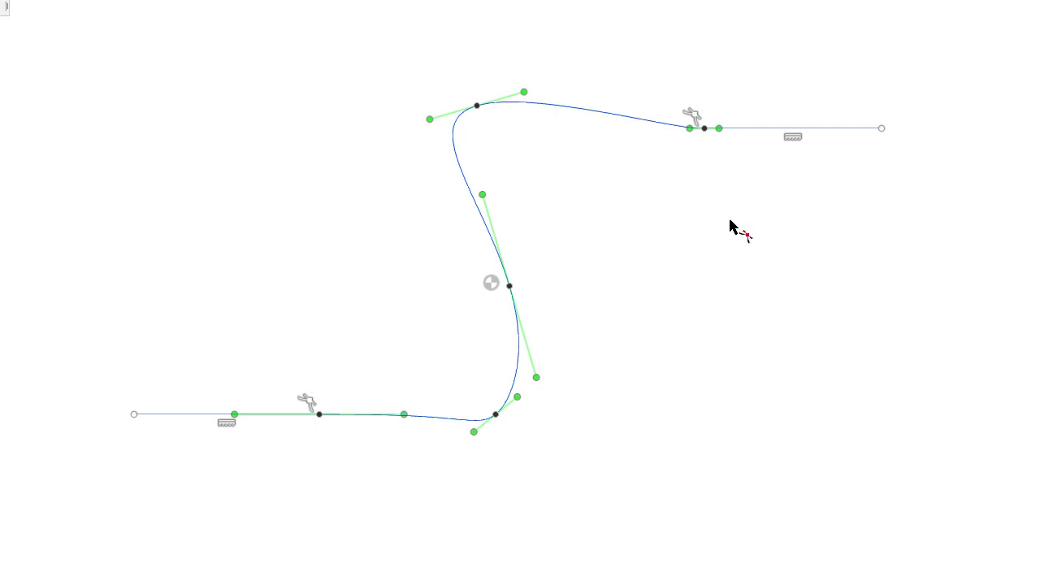
Step: Extend the spline's tangent handles at the upper and lower joins farther along the horizontal lines
click(738, 128)
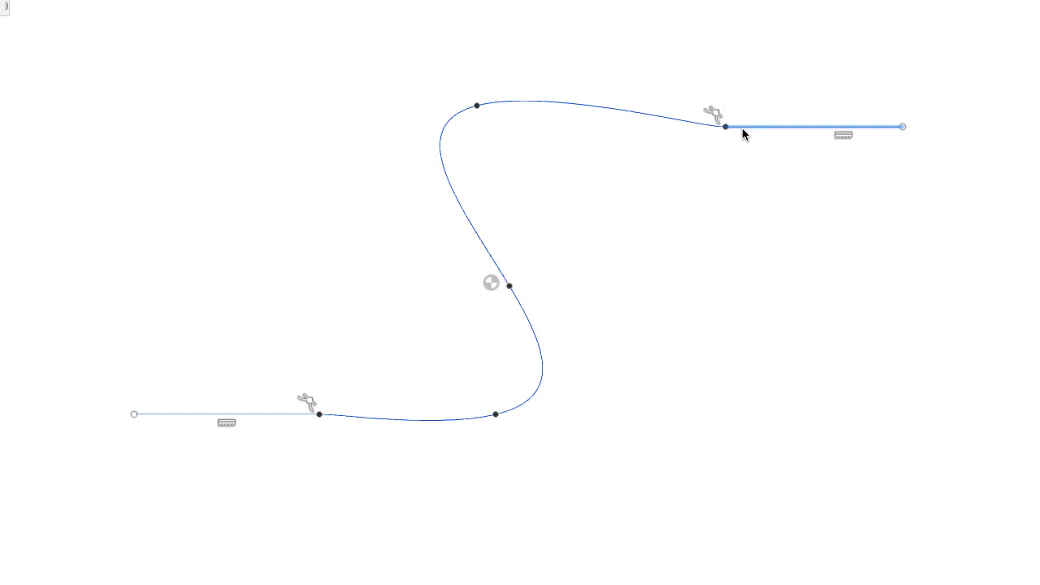
click(702, 164)
click(710, 127)
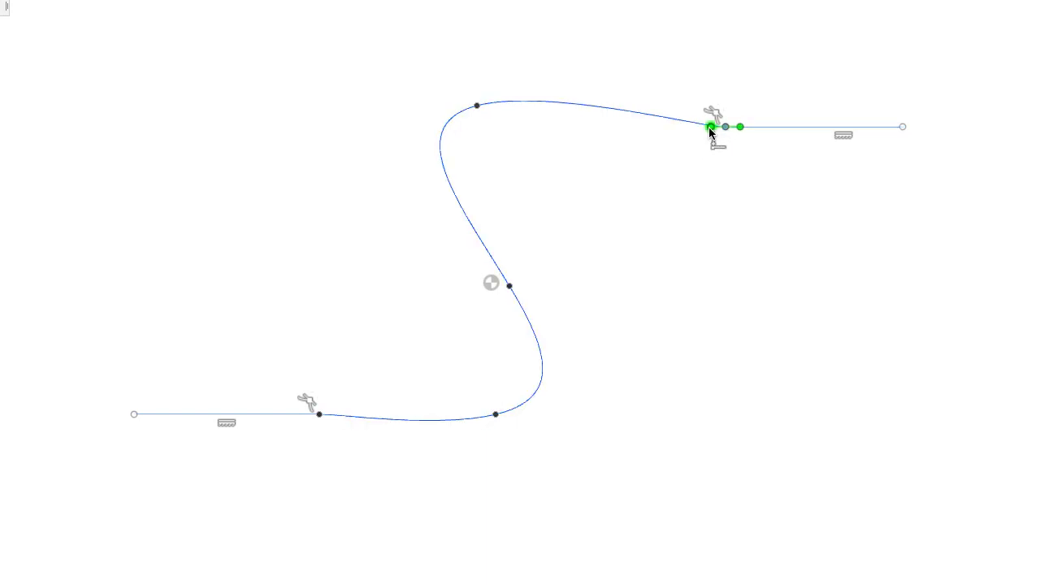
drag(706, 128, 731, 146)
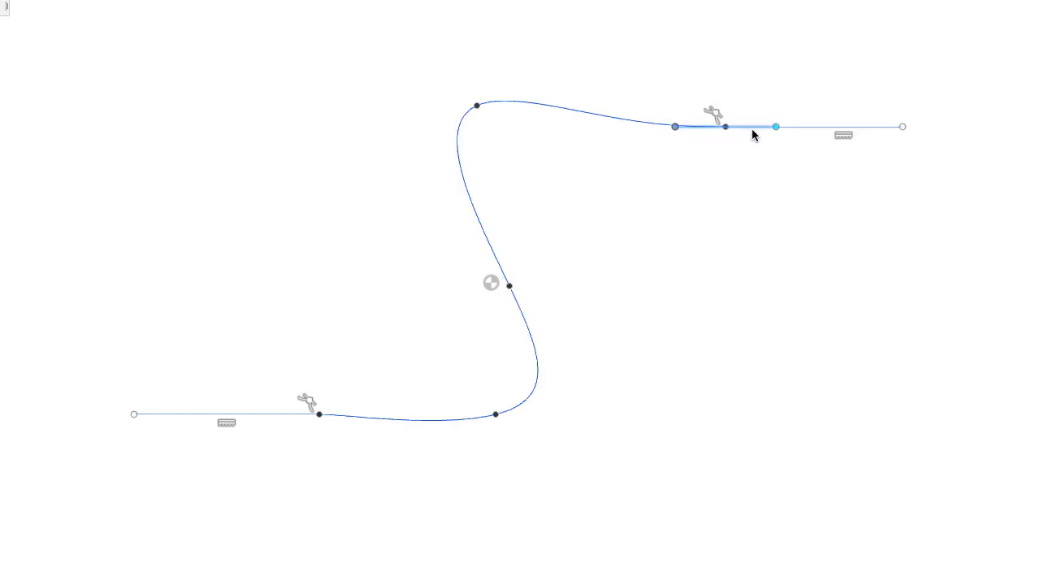
click(338, 415)
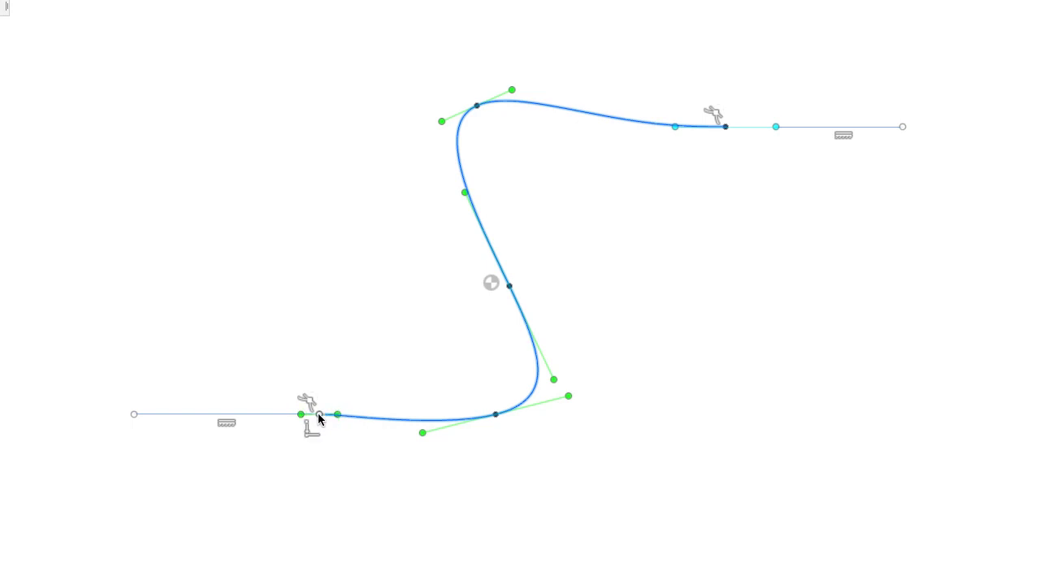
drag(300, 414, 242, 423)
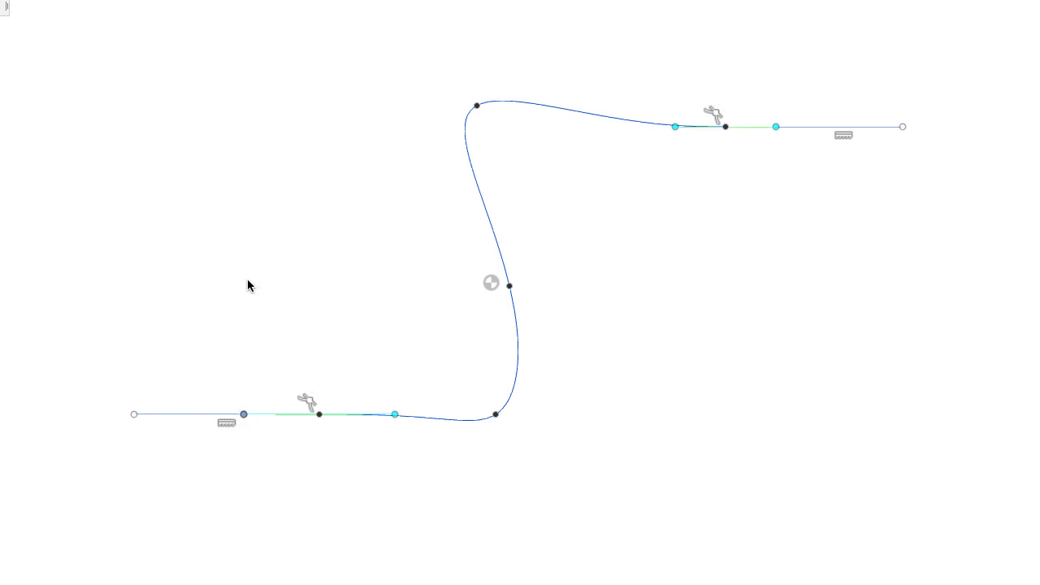